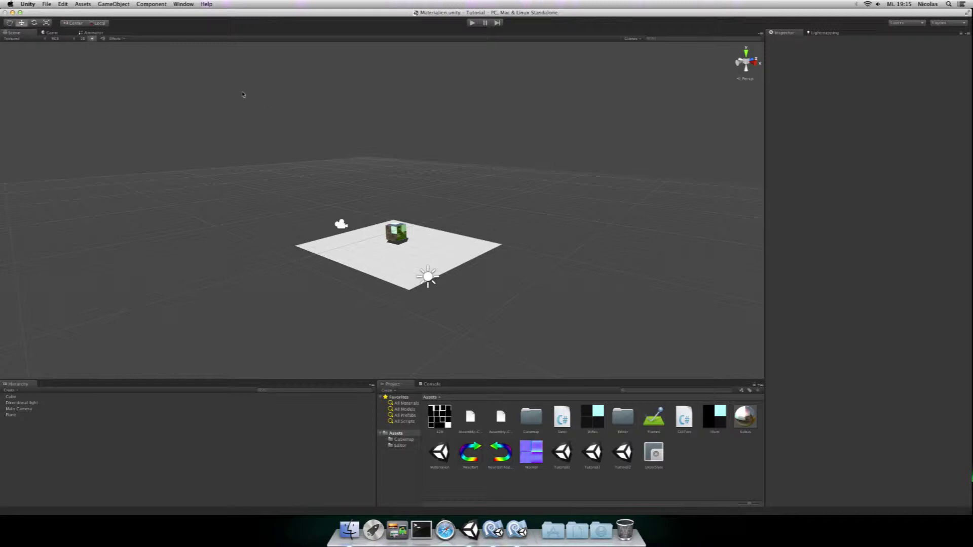
# Step: View and close the About Unity window, then inspect the Assembly-CSharp asset
pyautogui.click(28, 5)
pyautogui.click(31, 14)
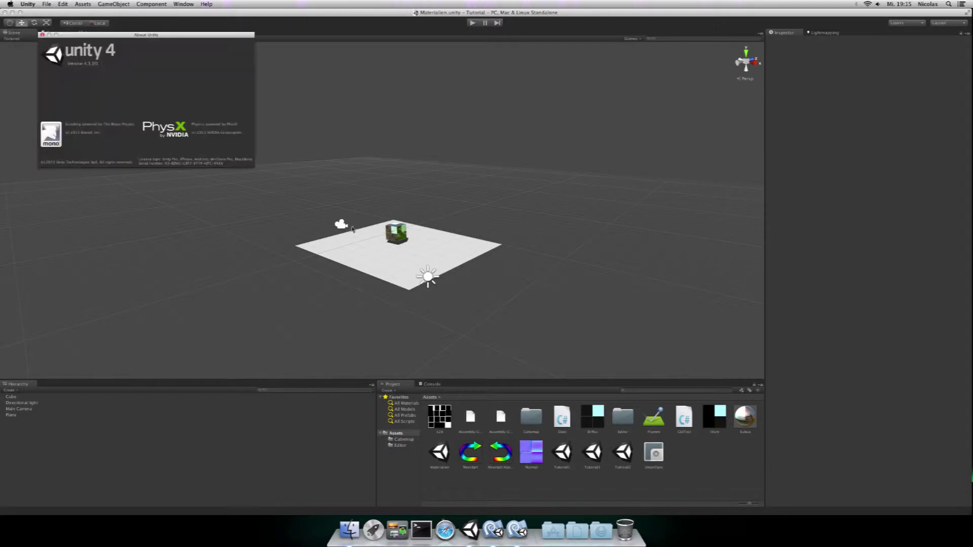
pyautogui.click(42, 35)
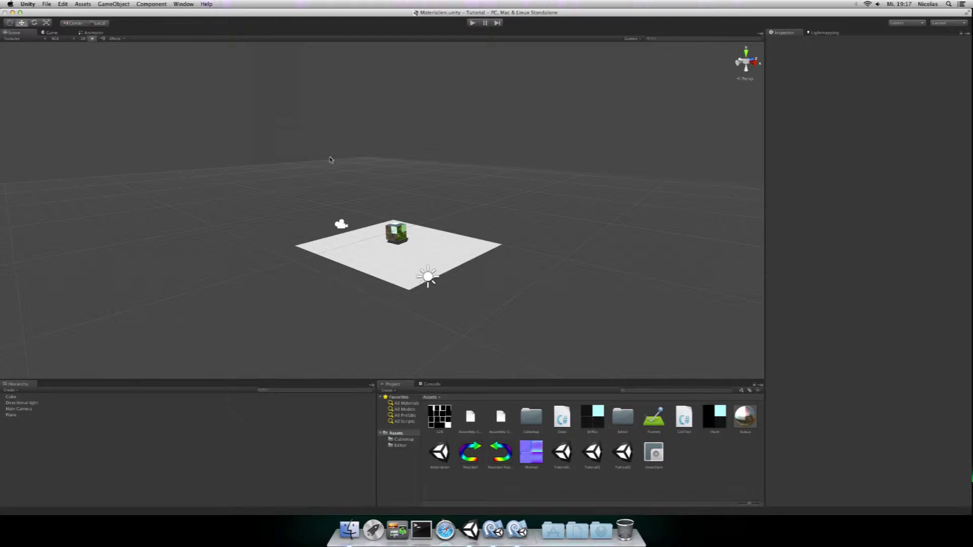
pyautogui.click(469, 417)
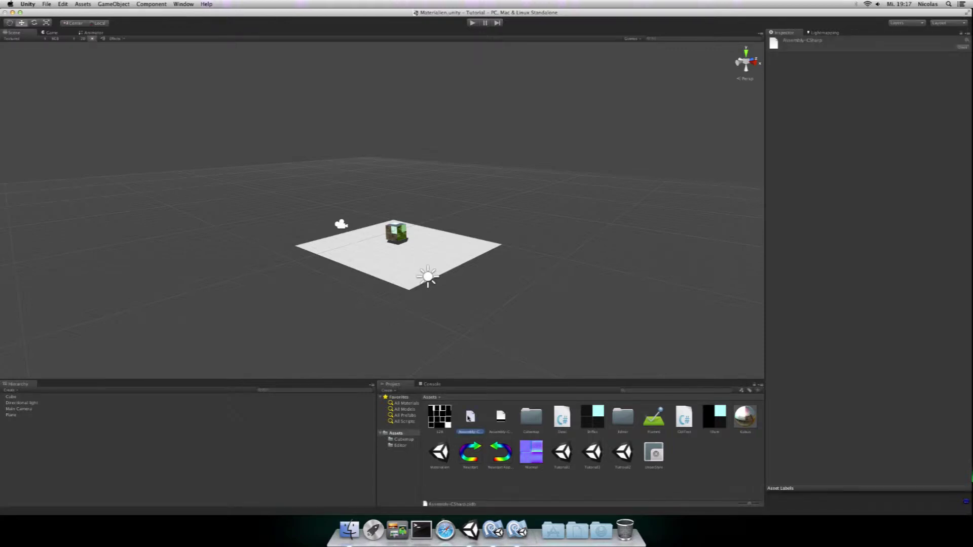
# Step: Clear the asset selection and show the project's Player Settings in the Inspector
pyautogui.click(315, 472)
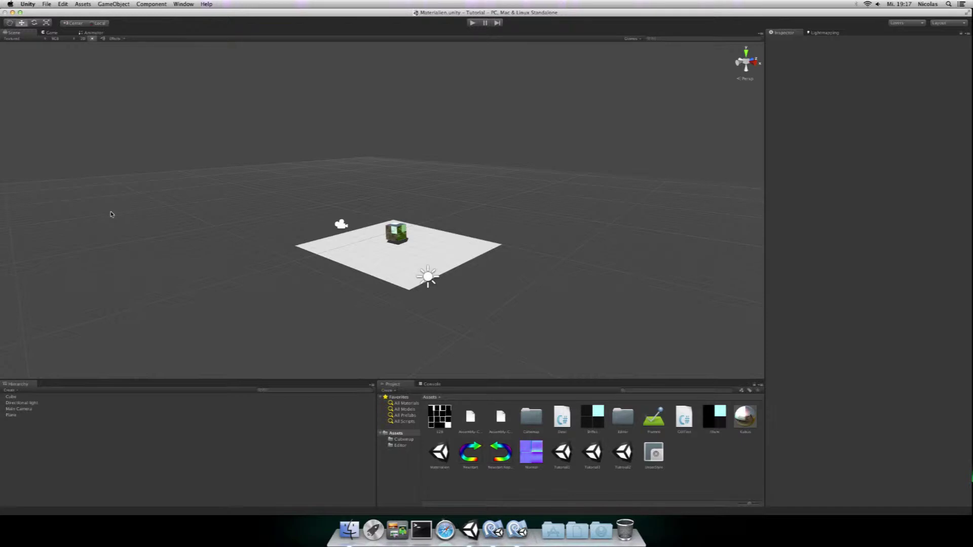
pyautogui.click(60, 3)
pyautogui.moveTo(112, 164)
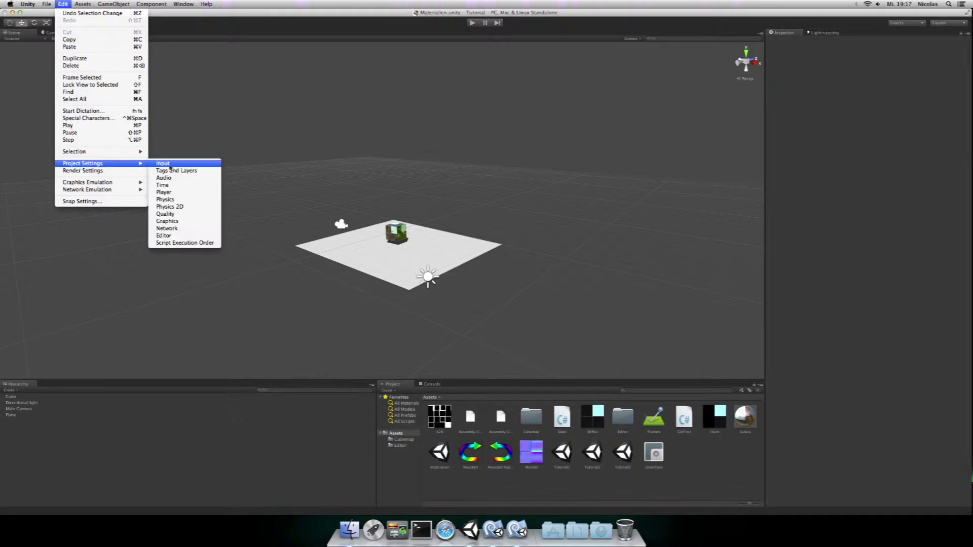
pyautogui.click(174, 193)
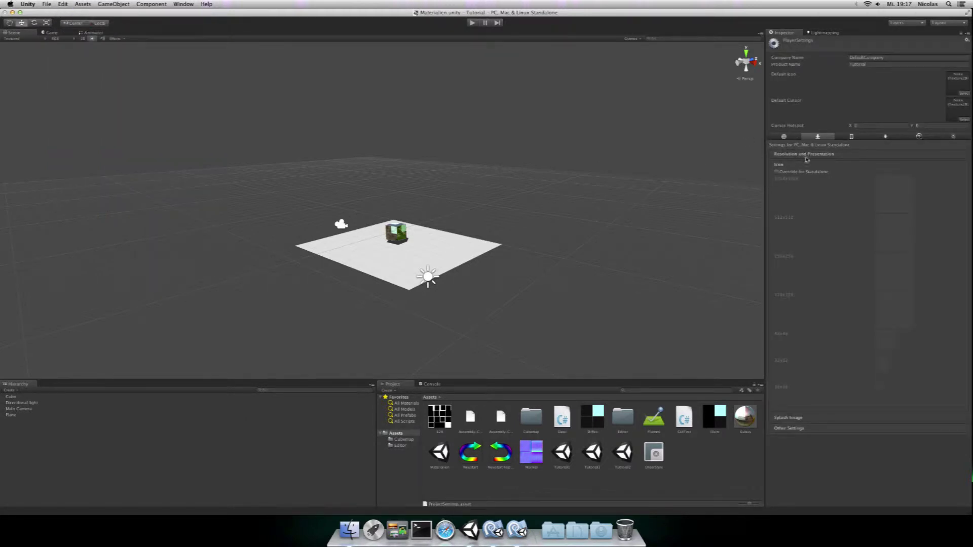
# Step: Expand the Resolution and Presentation, Other Settings and Icon sections, then view the Web Player platform
pyautogui.click(807, 156)
pyautogui.click(823, 296)
pyautogui.click(795, 167)
pyautogui.click(791, 139)
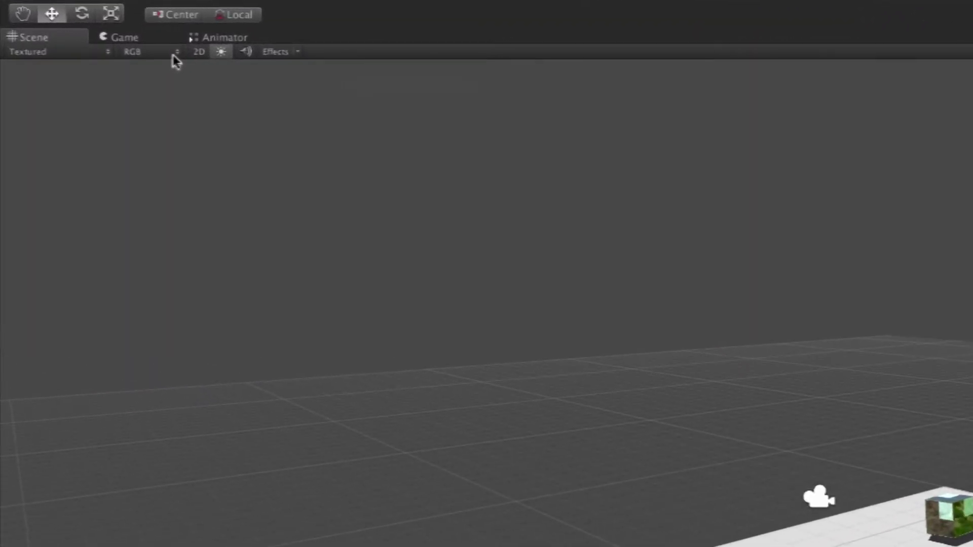
# Step: Close the Animator tab, toggle the Scene view to 2D and back to 3D, and select the Main Camera
pyautogui.click(208, 38)
pyautogui.rightClick(209, 38)
pyautogui.click(199, 52)
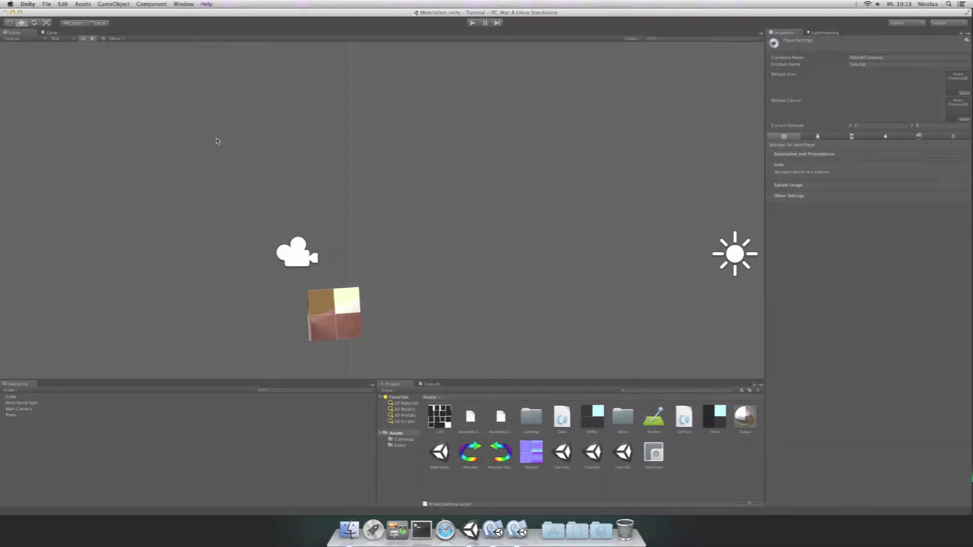
pyautogui.moveTo(219, 138)
pyautogui.mouseDown(button='middle')
pyautogui.moveTo(133, 63)
pyautogui.moveTo(159, 78)
pyautogui.mouseUp(button='middle')
pyautogui.click(82, 39)
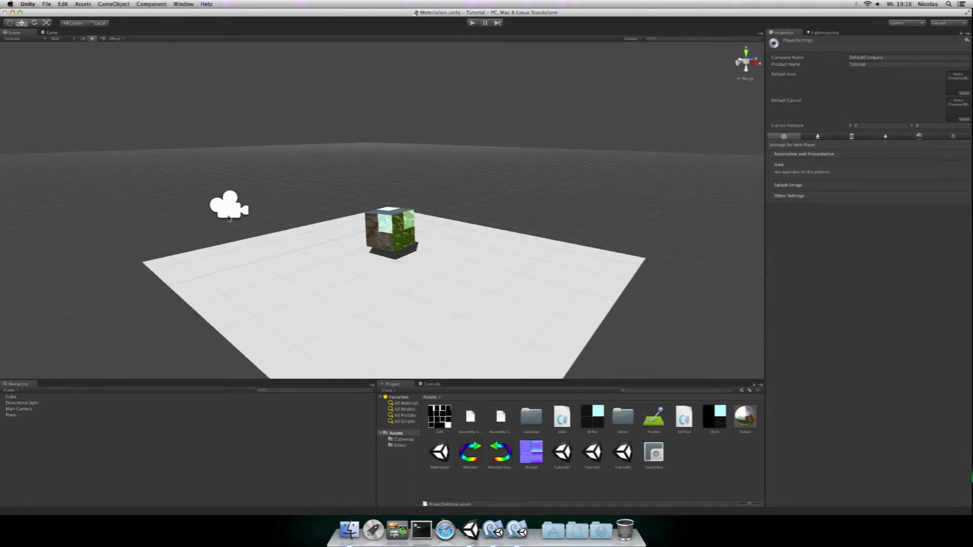
pyautogui.click(227, 205)
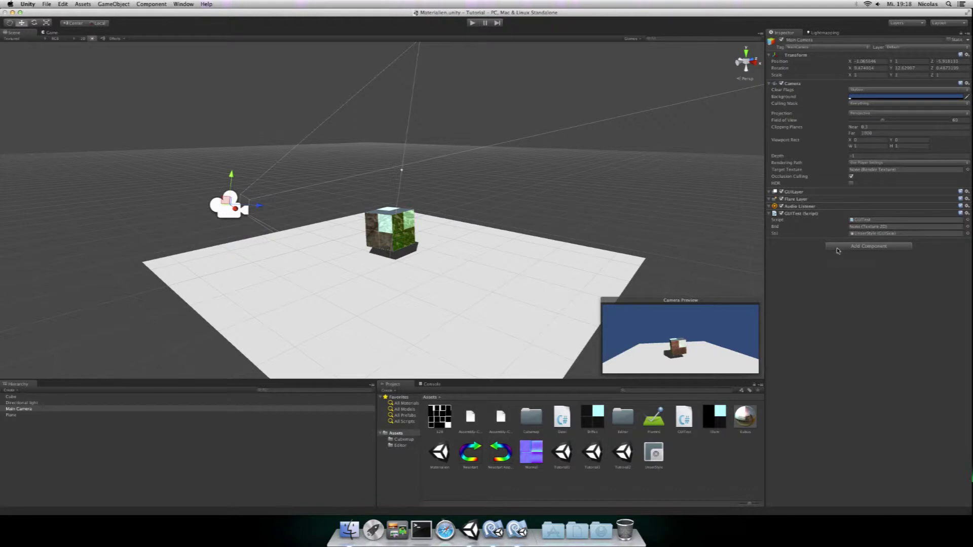
# Step: Switch the Main Camera projection to Orthographic and back to Perspective, then show the Hierarchy Create list
pyautogui.click(863, 113)
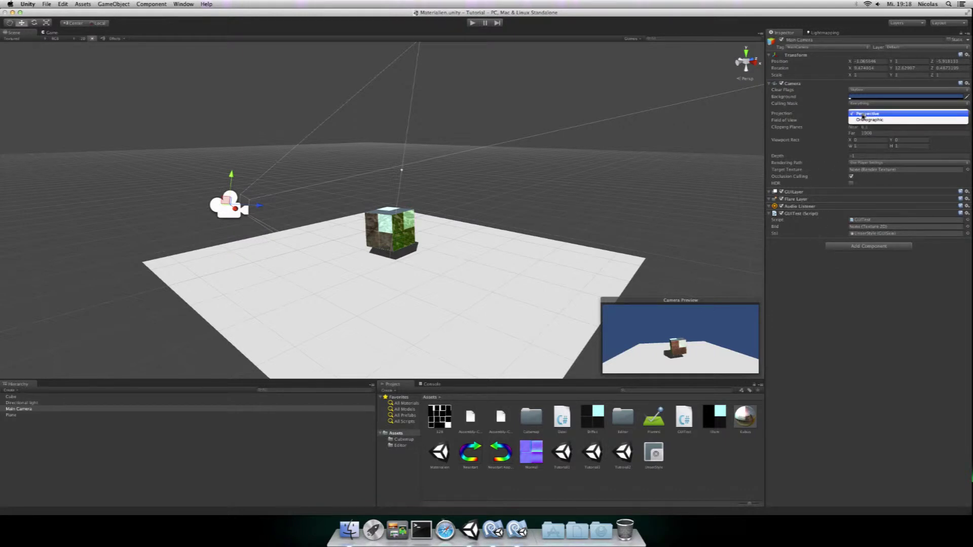
pyautogui.click(865, 116)
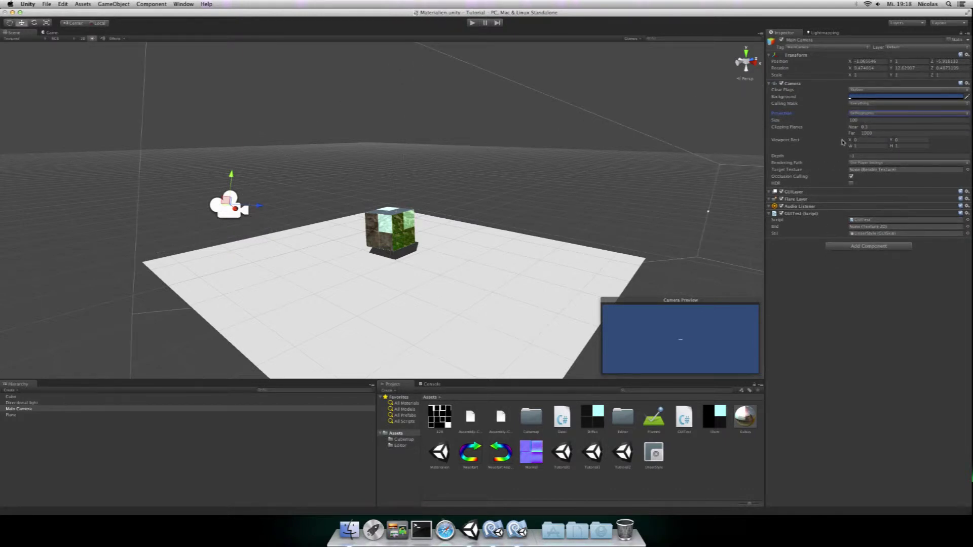
pyautogui.scroll(-5, 643, 178)
pyautogui.scroll(3, 643, 179)
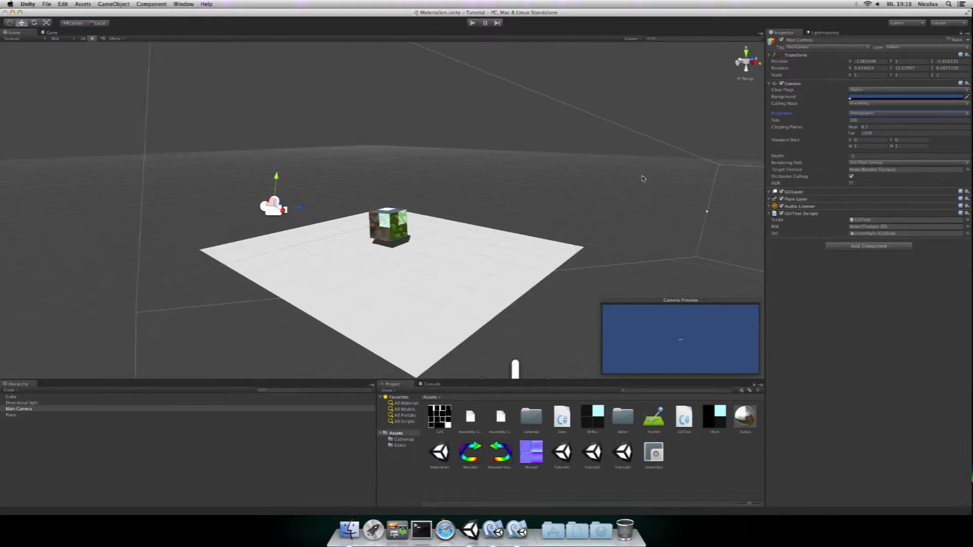
pyautogui.scroll(2, 641, 178)
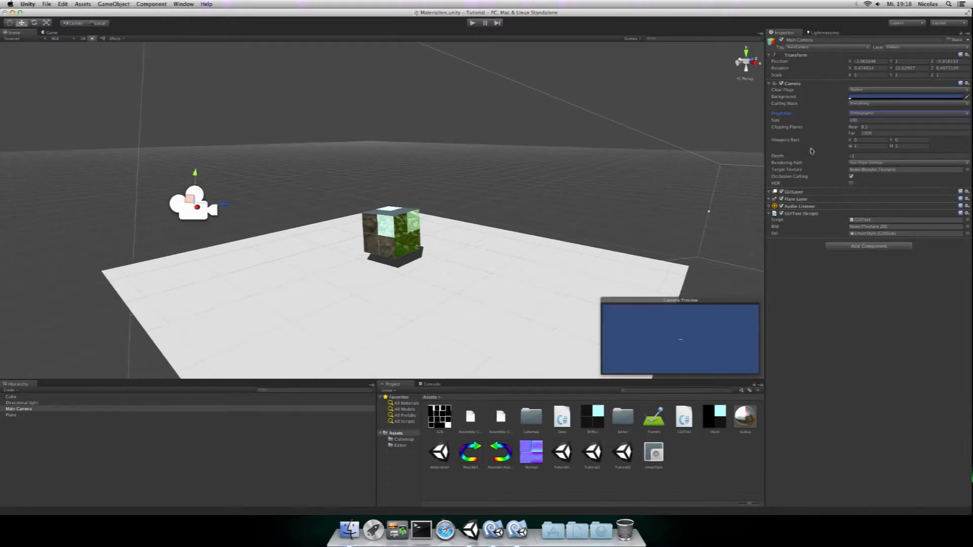
pyautogui.click(889, 113)
pyautogui.click(867, 106)
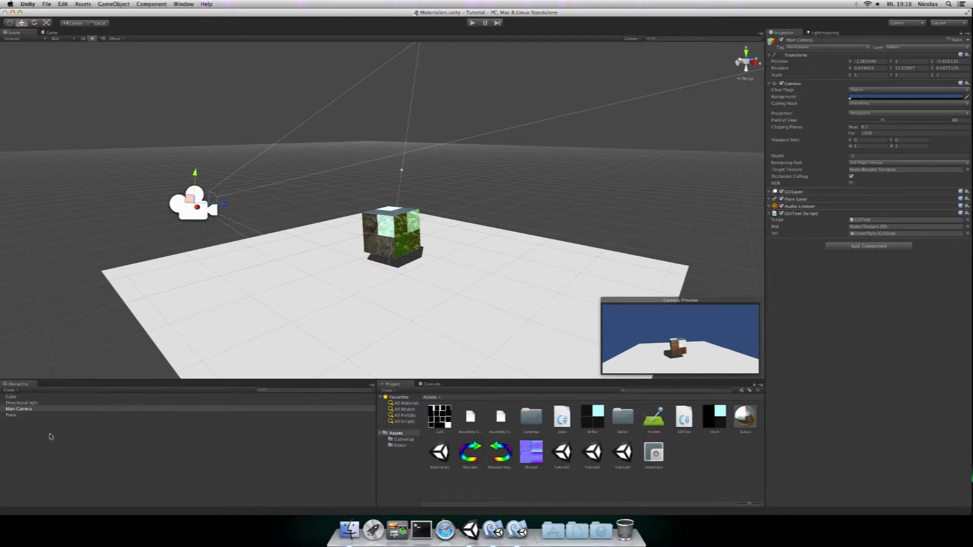
pyautogui.click(17, 390)
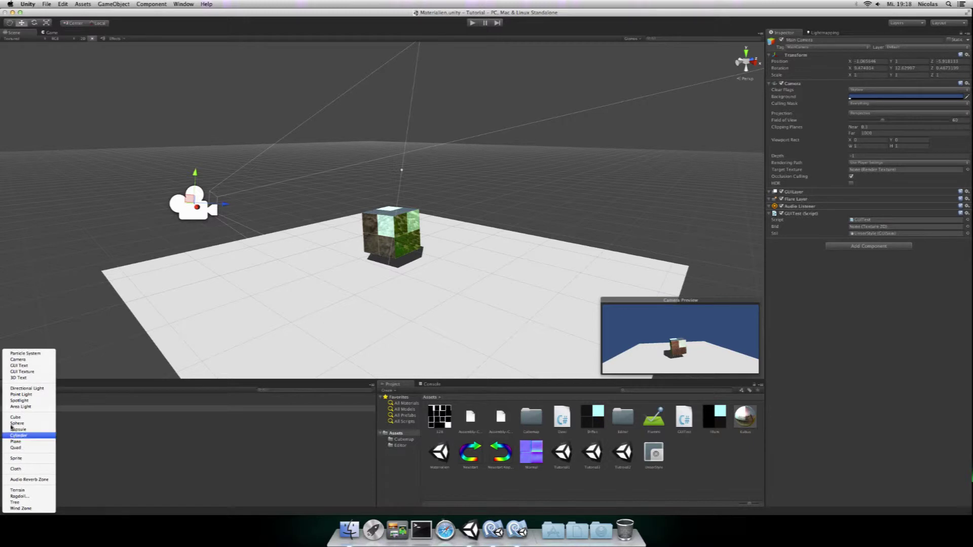
# Step: Add a new Sprite object to the scene from the Hierarchy Create list
pyautogui.click(23, 442)
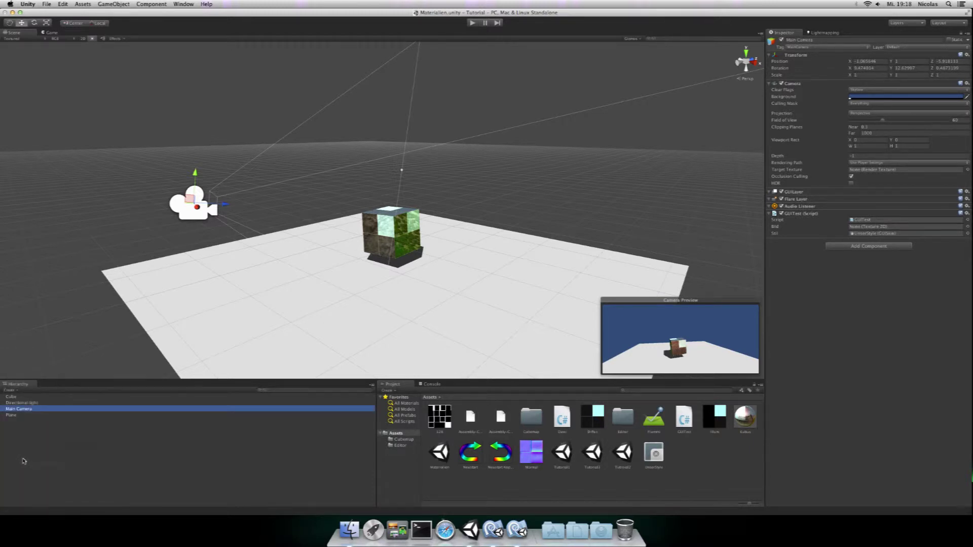
pyautogui.click(10, 390)
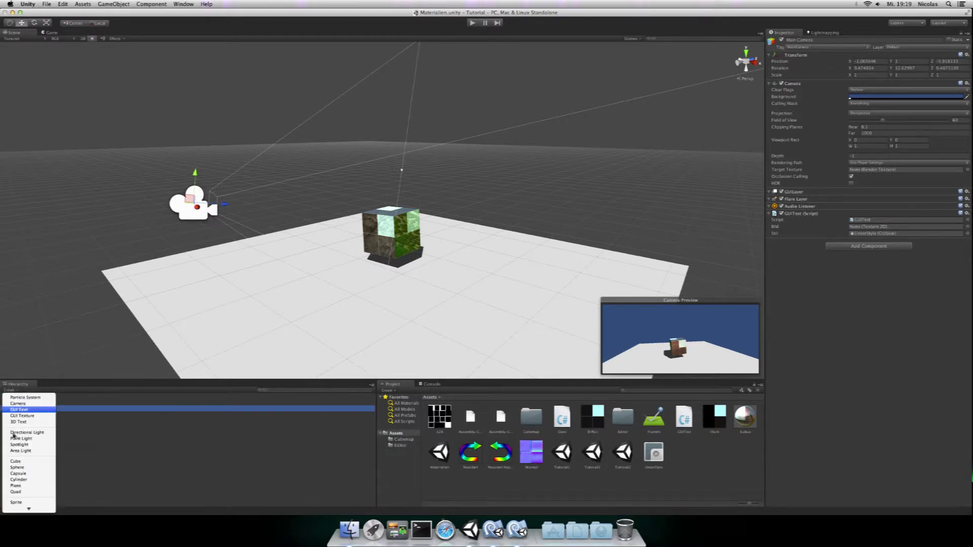
pyautogui.click(28, 504)
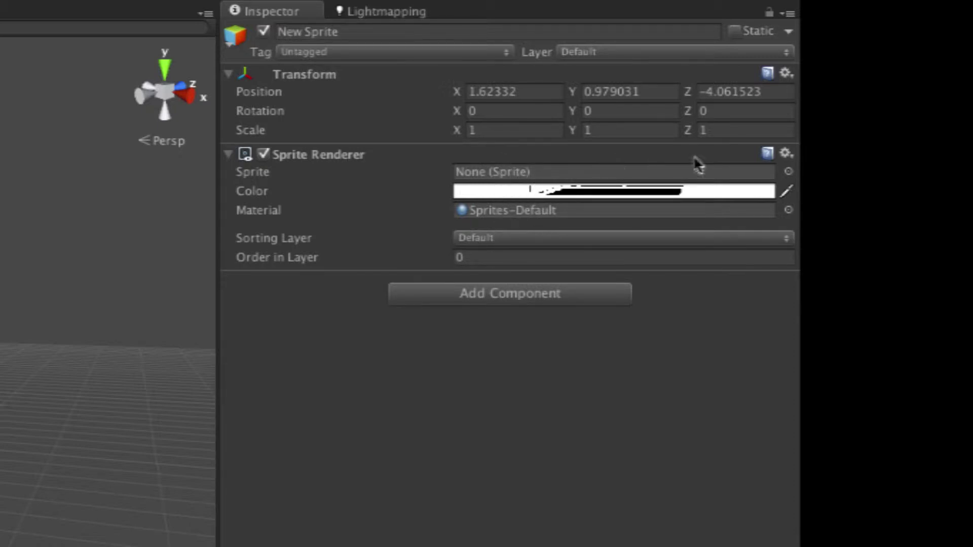
# Step: Open the Sprite Renderer's sprite picker and close it without choosing an image
pyautogui.click(788, 172)
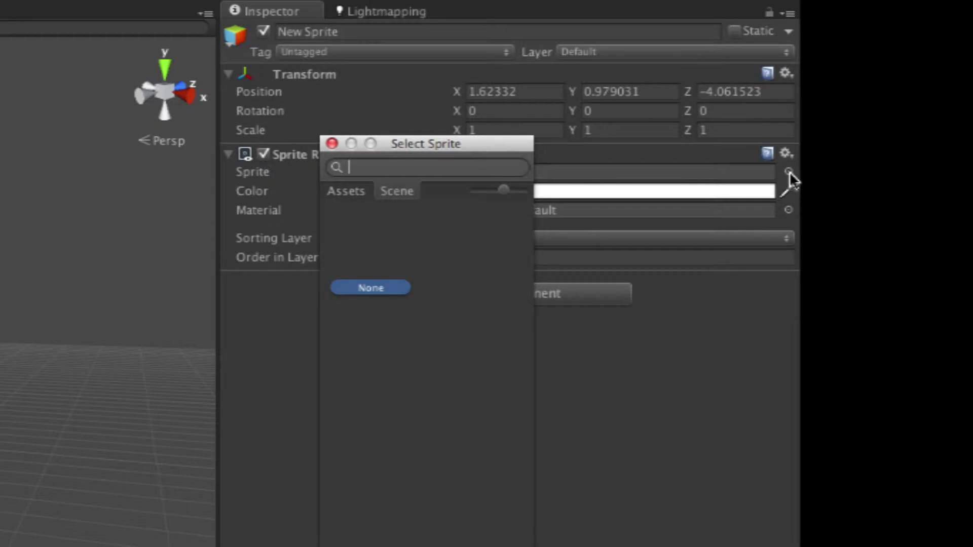
pyautogui.click(332, 144)
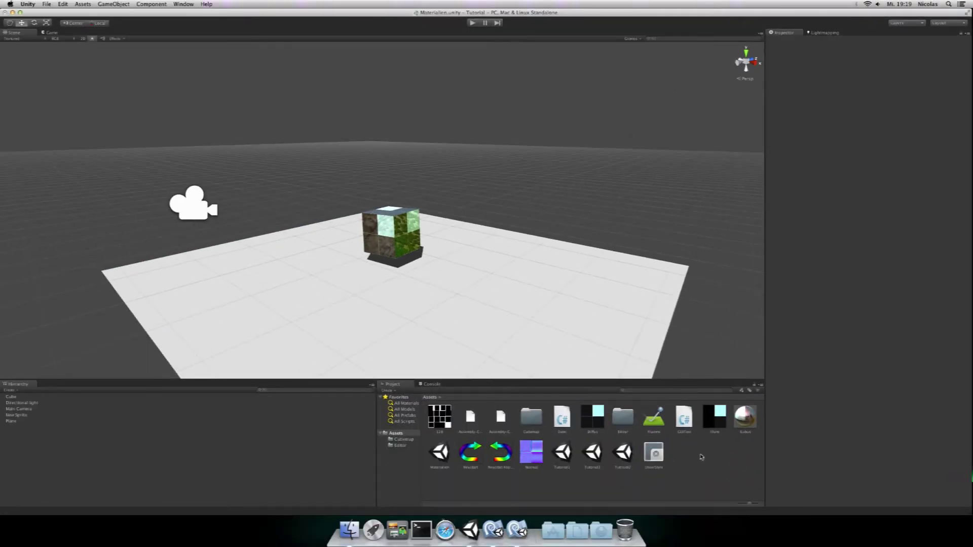
pyautogui.rightClick(698, 453)
# Step: Sync the MonoDevelop project, then inspect the 128 texture's import settings
pyautogui.moveTo(735, 402)
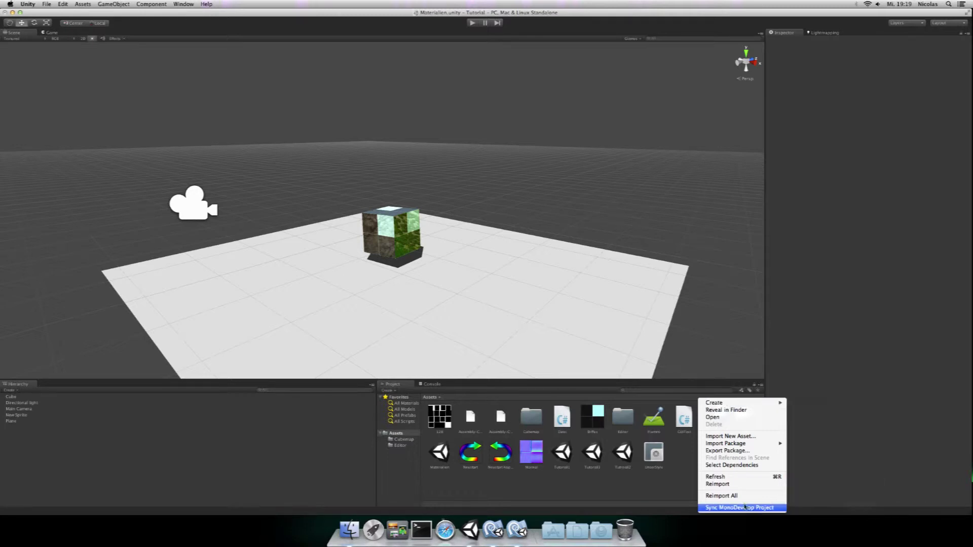
pyautogui.click(598, 495)
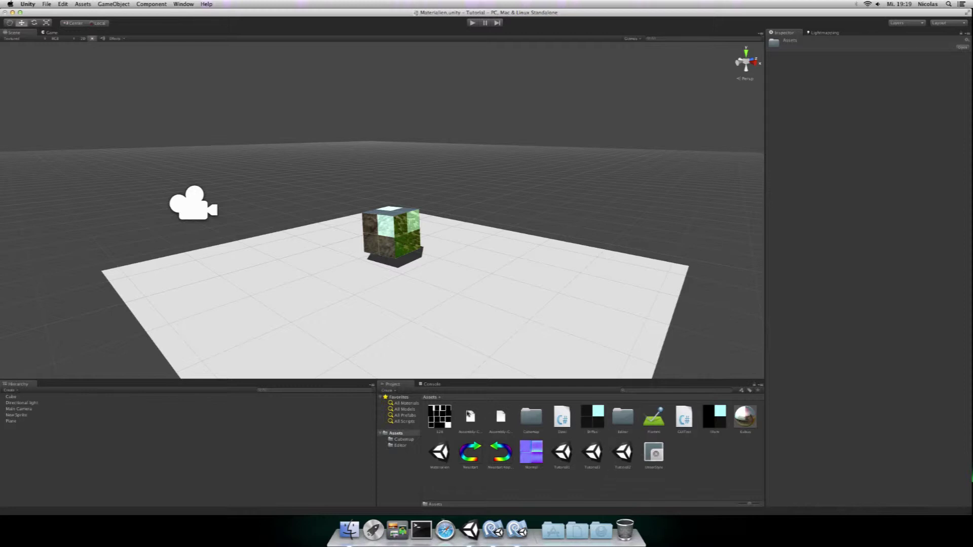
pyautogui.click(440, 419)
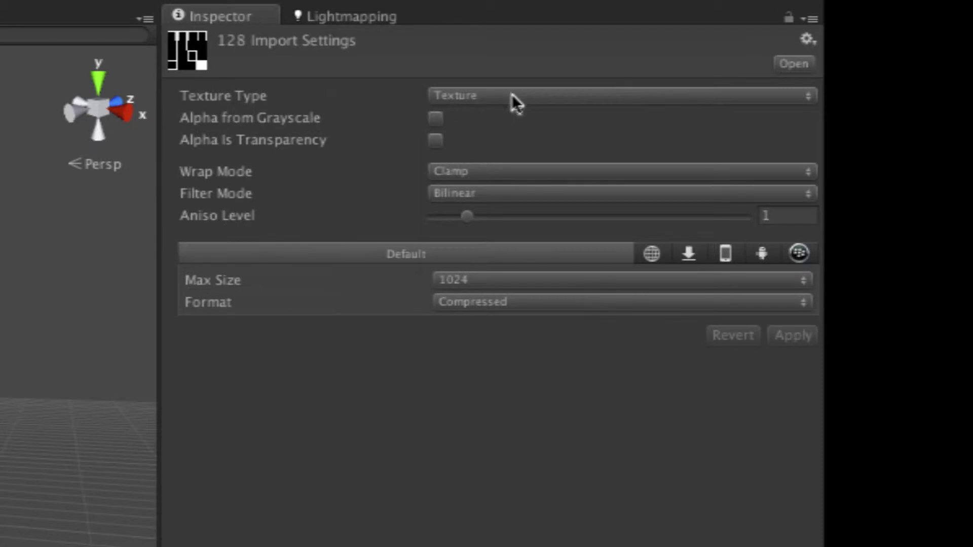
# Step: Set the 128 texture's type to Sprite, keeping Single sprite mode and the Center pivot
pyautogui.click(512, 95)
pyautogui.click(488, 155)
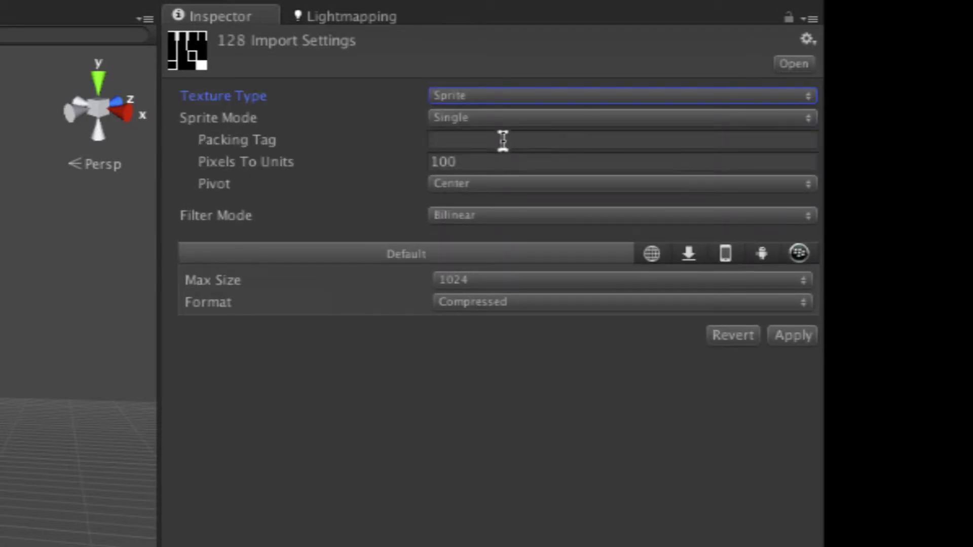
pyautogui.click(522, 122)
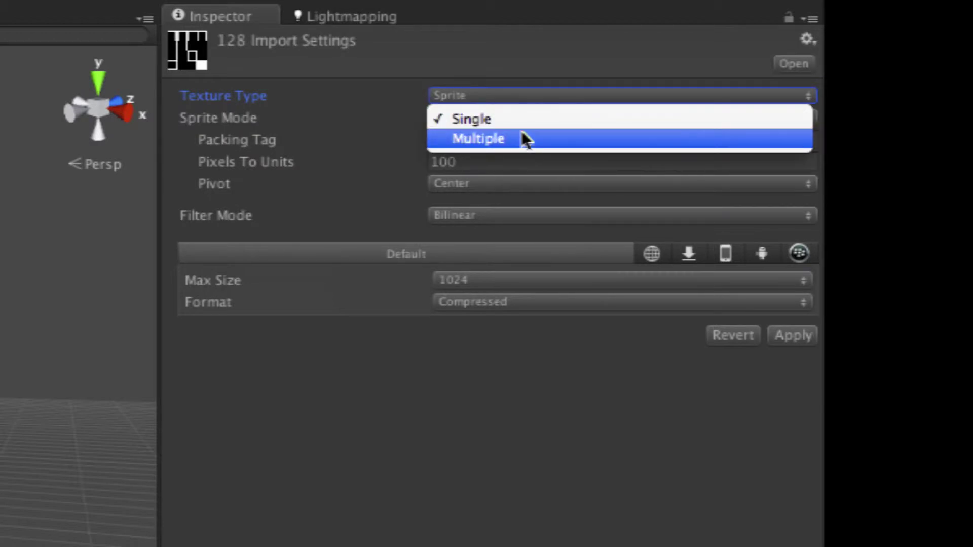
pyautogui.click(558, 422)
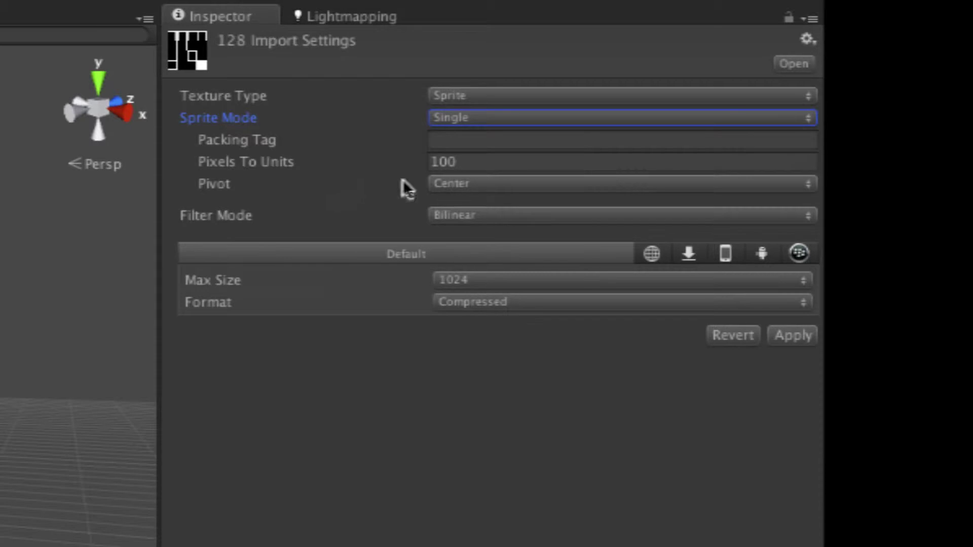
pyautogui.click(482, 184)
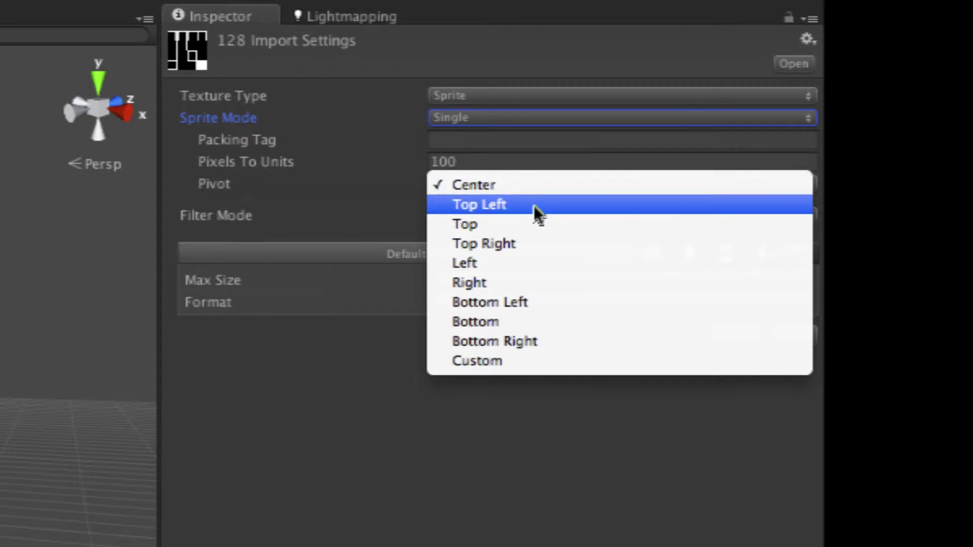
pyautogui.click(457, 541)
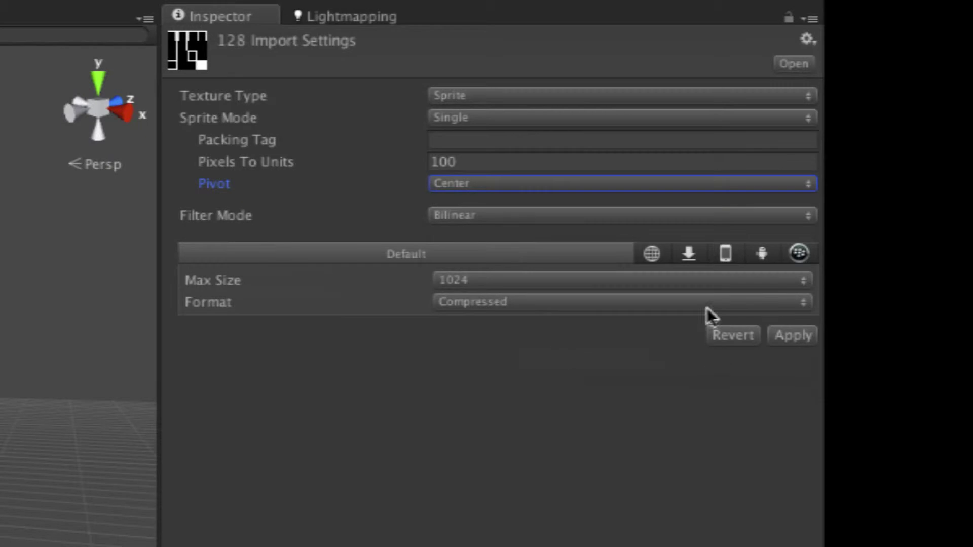
# Step: Switch the texture filtering to Point, apply the import settings, and expand the 128 texture's sprite
pyautogui.click(480, 217)
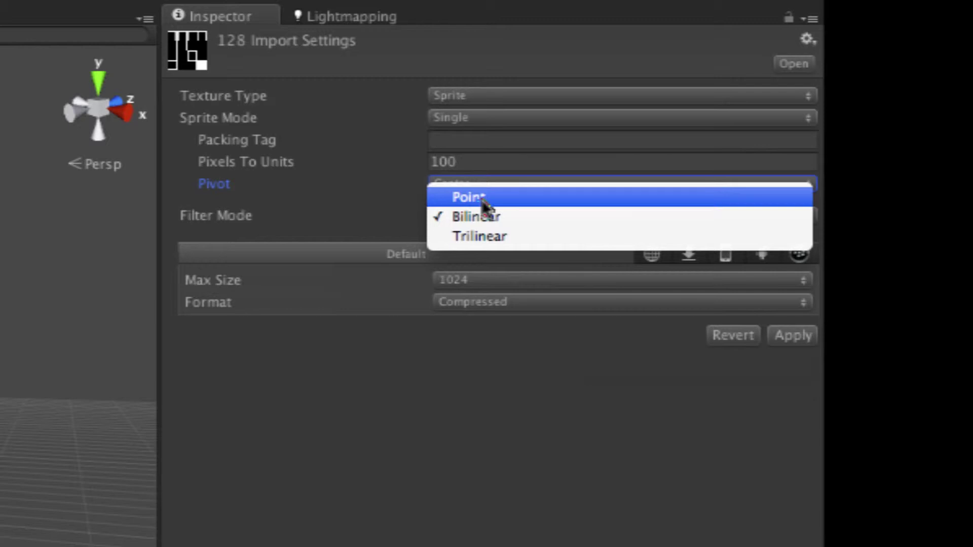
pyautogui.click(482, 202)
pyautogui.click(797, 339)
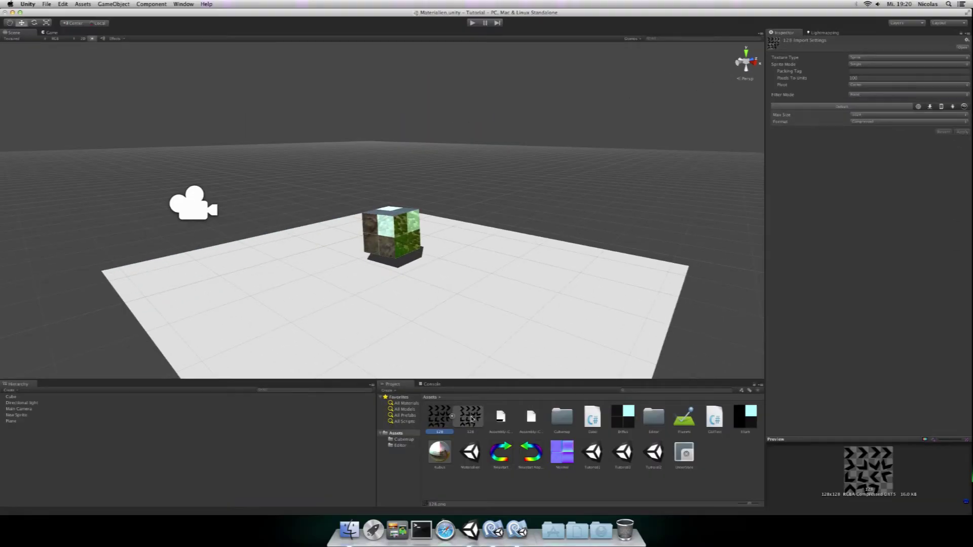
pyautogui.click(471, 419)
pyautogui.click(452, 419)
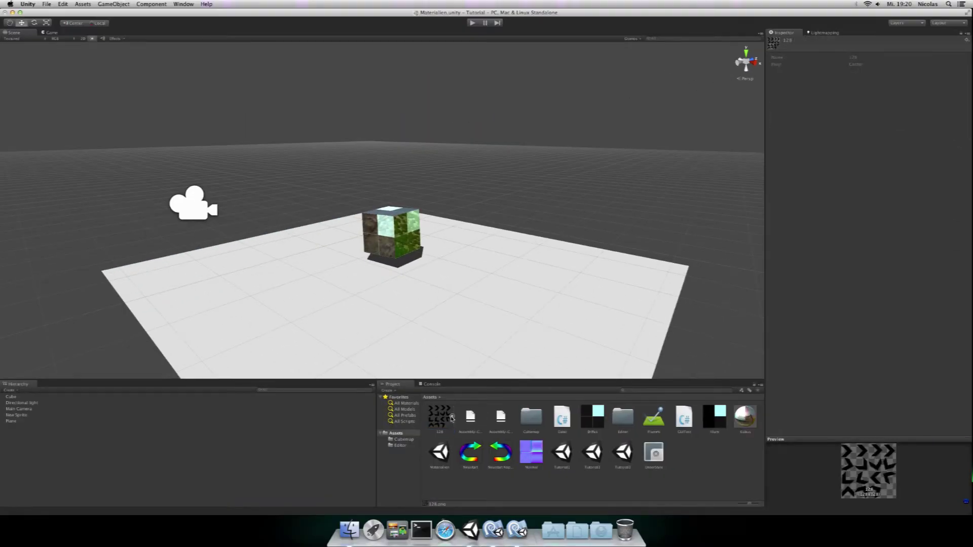
# Step: Assign the 128 sprite to New Sprite's Sprite Renderer and orbit to see it above the cube
pyautogui.click(453, 419)
pyautogui.click(452, 419)
pyautogui.click(25, 416)
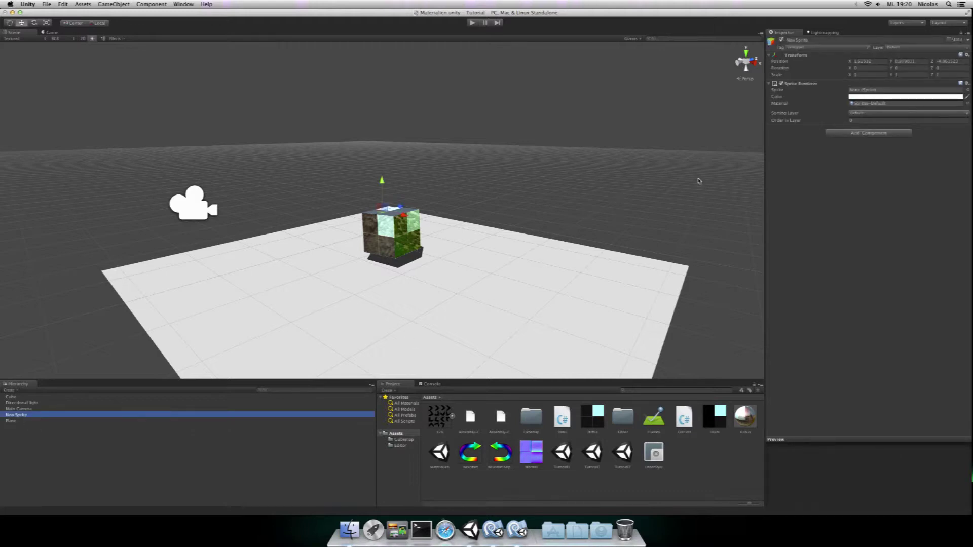
pyautogui.click(968, 90)
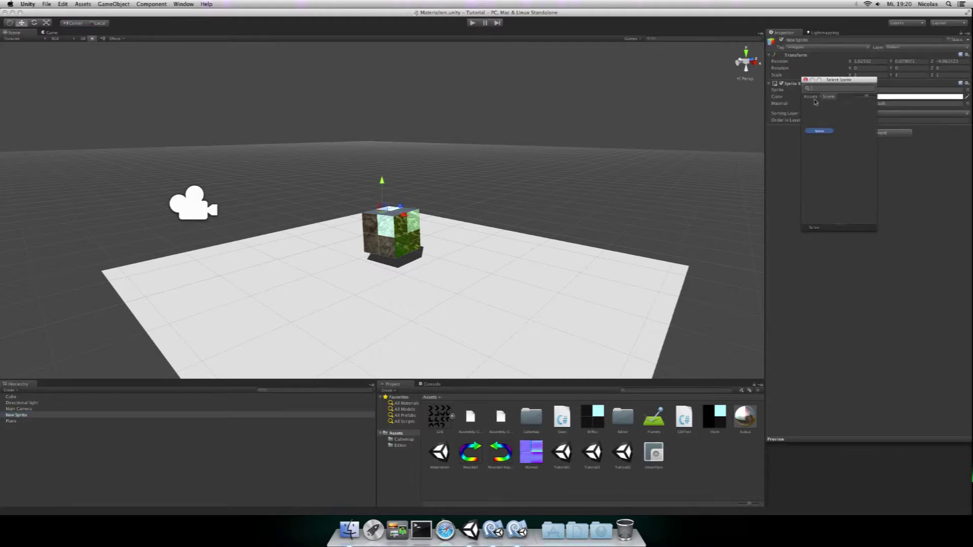
pyautogui.click(811, 97)
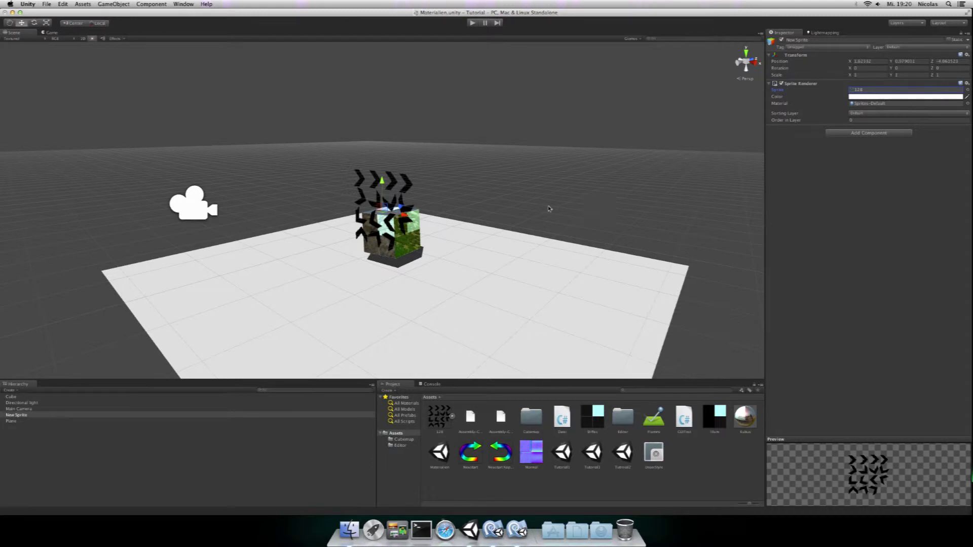
pyautogui.scroll(5, 598, 202)
pyautogui.scroll(-4, 537, 203)
pyautogui.moveTo(553, 189)
pyautogui.keyDown('alt'); pyautogui.mouseDown()
pyautogui.moveTo(401, 186)
pyautogui.moveTo(519, 172)
pyautogui.moveTo(610, 196)
pyautogui.mouseUp(); pyautogui.keyUp('alt')
pyautogui.moveTo(494, 200)
pyautogui.mouseDown()
pyautogui.moveTo(435, 196)
pyautogui.moveTo(499, 195)
pyautogui.moveTo(482, 140)
pyautogui.mouseUp()
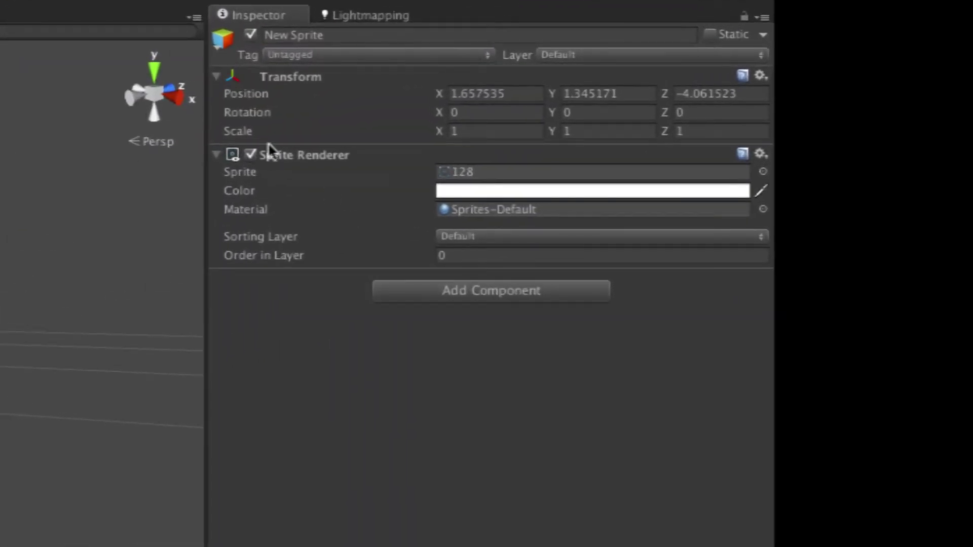
# Step: Add a Rigidbody component from the Physics category to the New Sprite object
pyautogui.click(480, 291)
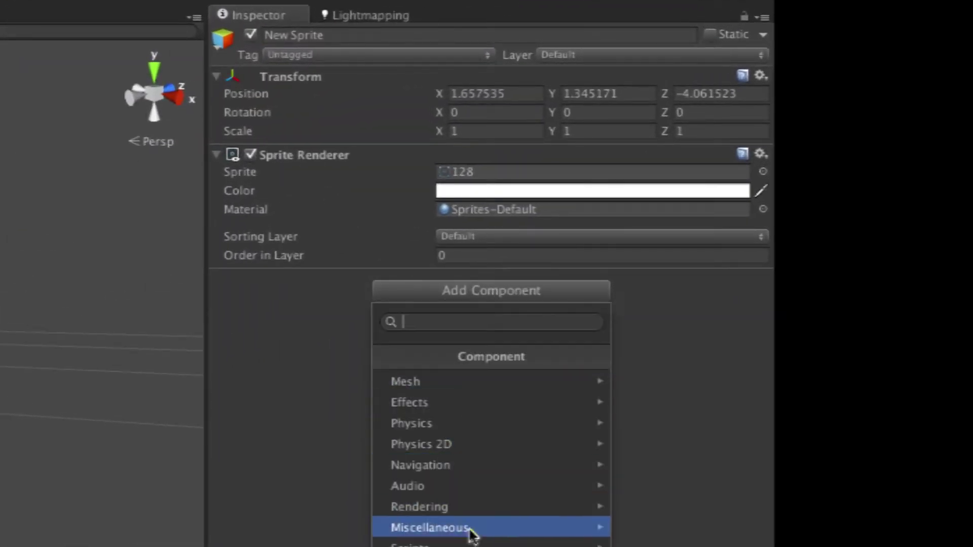
pyautogui.click(451, 384)
pyautogui.click(438, 358)
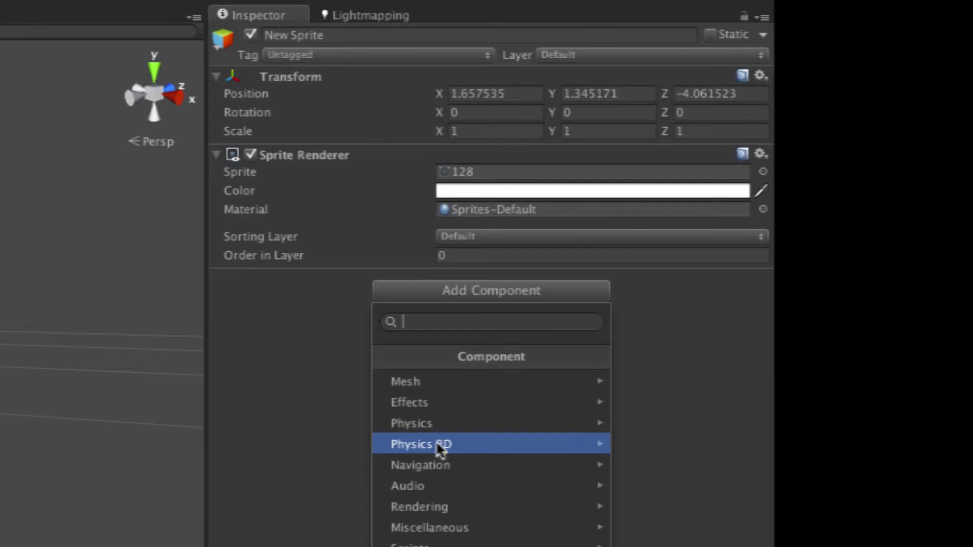
pyautogui.click(437, 424)
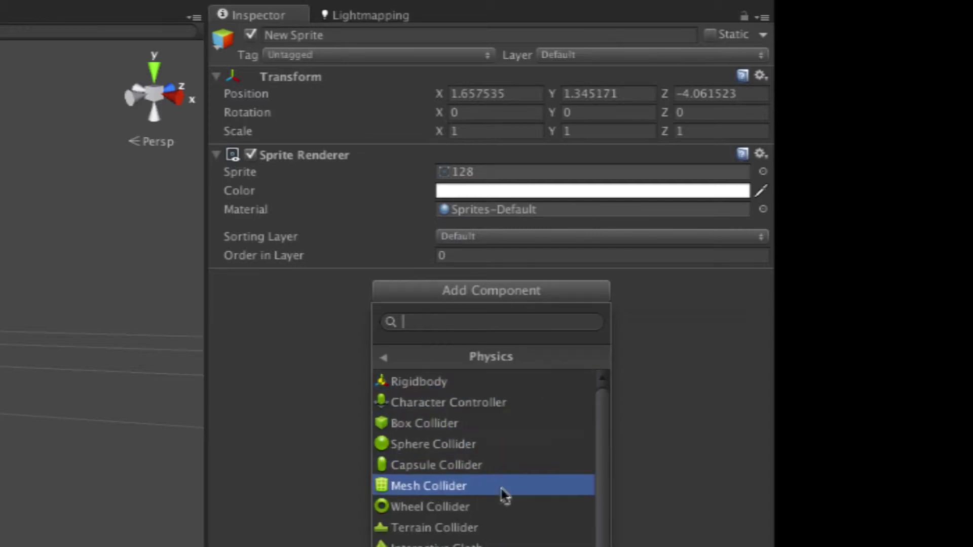
pyautogui.scroll(-2, 504, 495)
pyautogui.scroll(2, 431, 481)
pyautogui.scroll(-2, 430, 481)
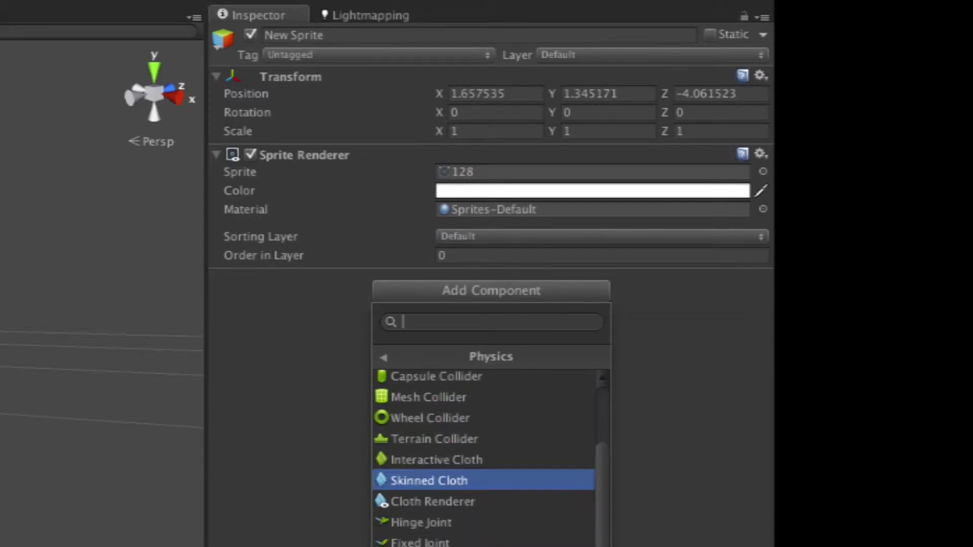
pyautogui.scroll(2, 442, 486)
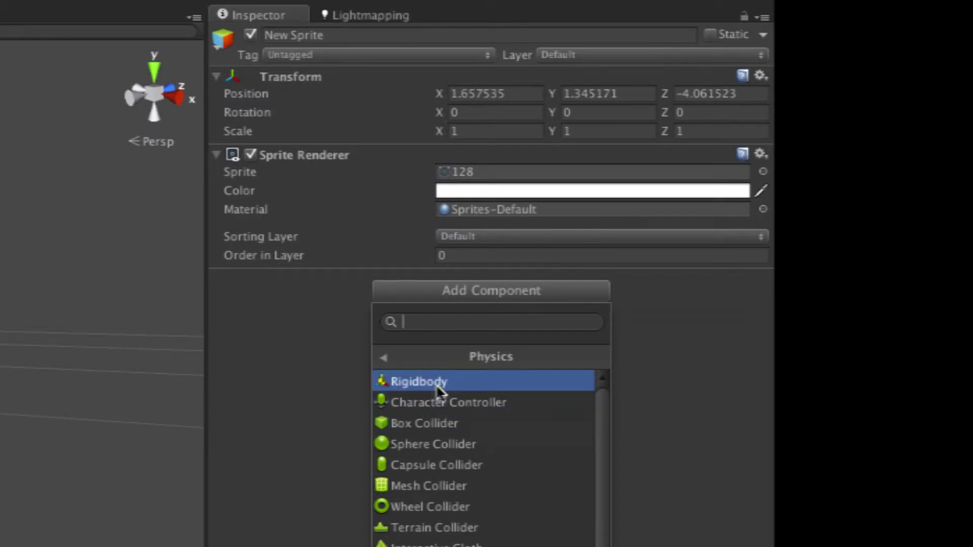
pyautogui.click(408, 381)
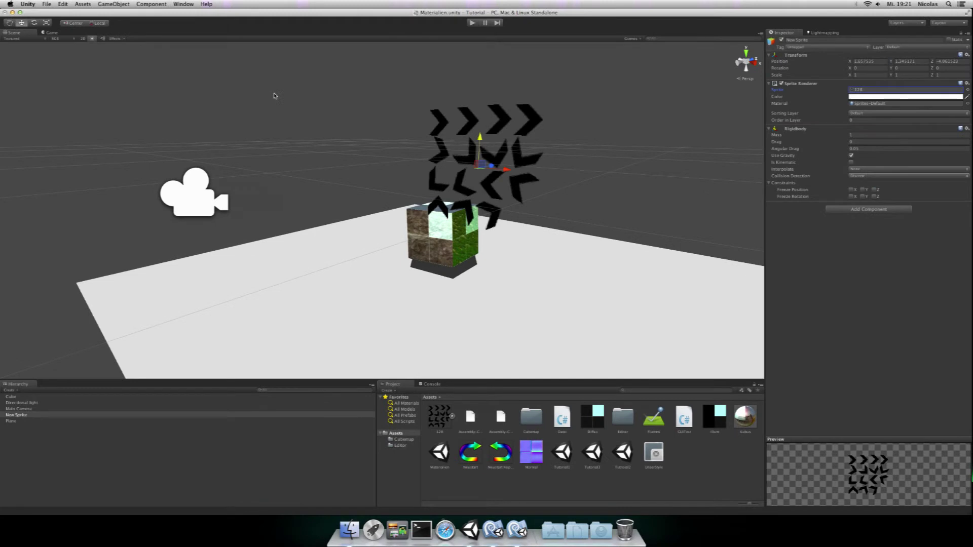
pyautogui.click(473, 23)
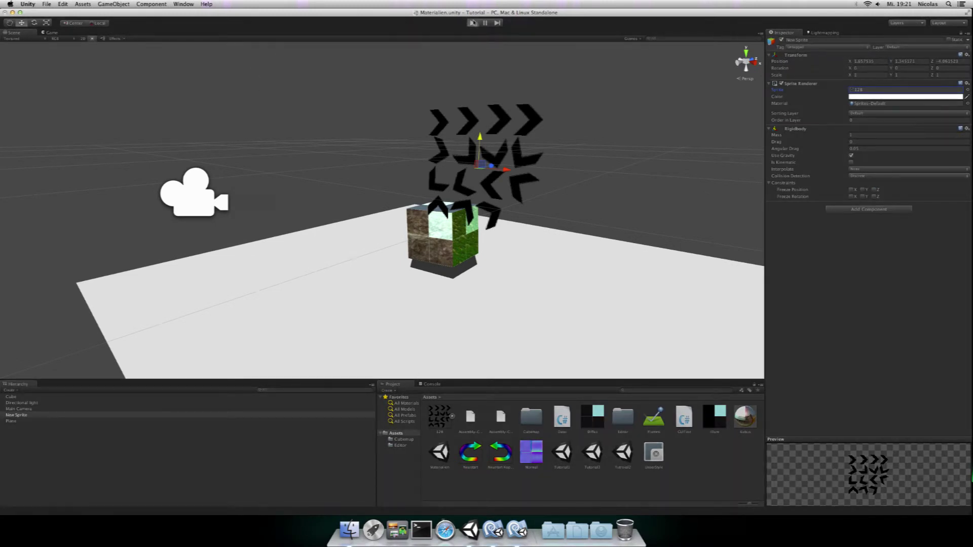
pyautogui.click(49, 34)
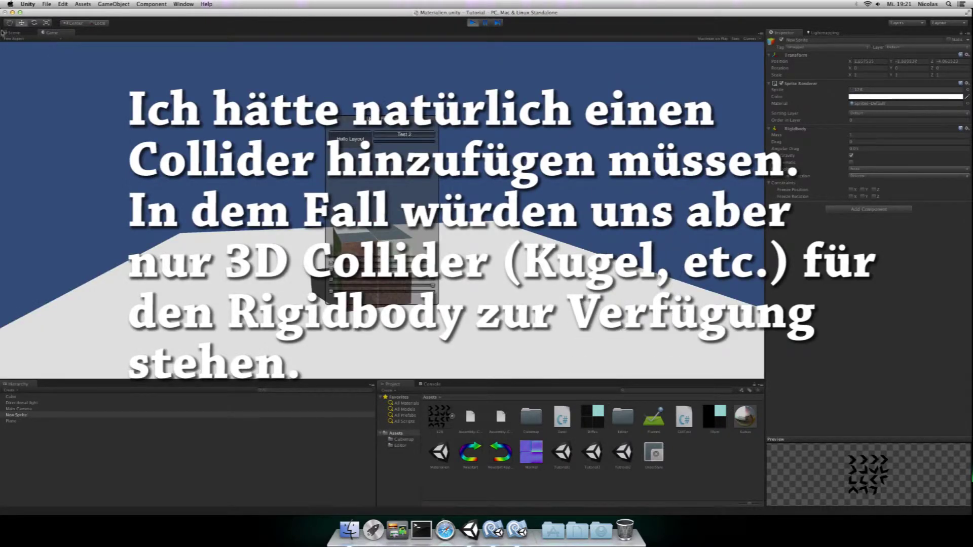
pyautogui.click(11, 33)
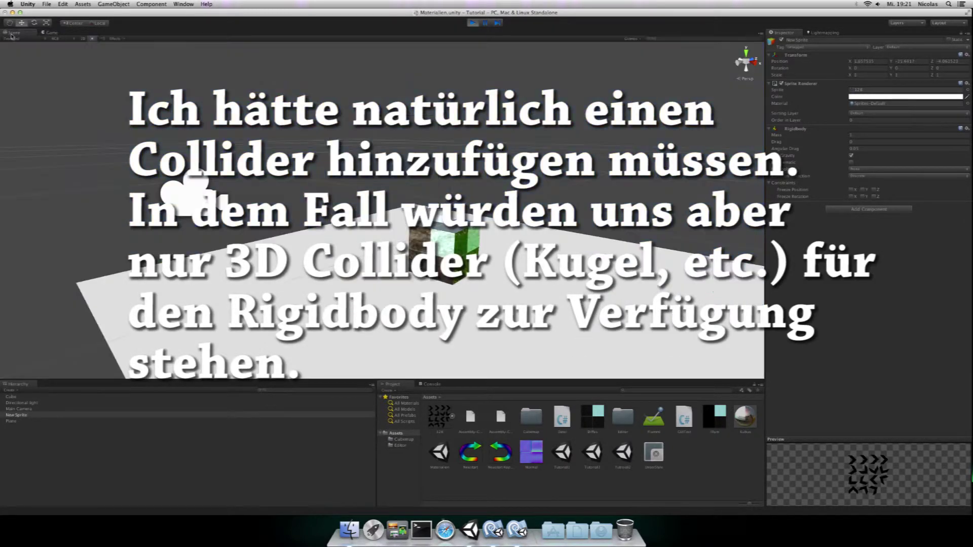
pyautogui.scroll(-5, 344, 184)
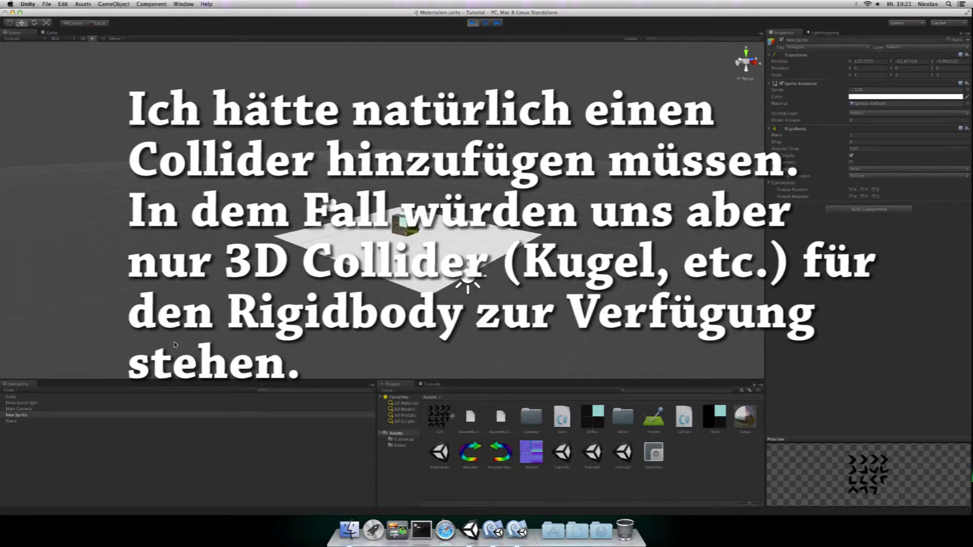
pyautogui.click(21, 415)
pyautogui.press('f')
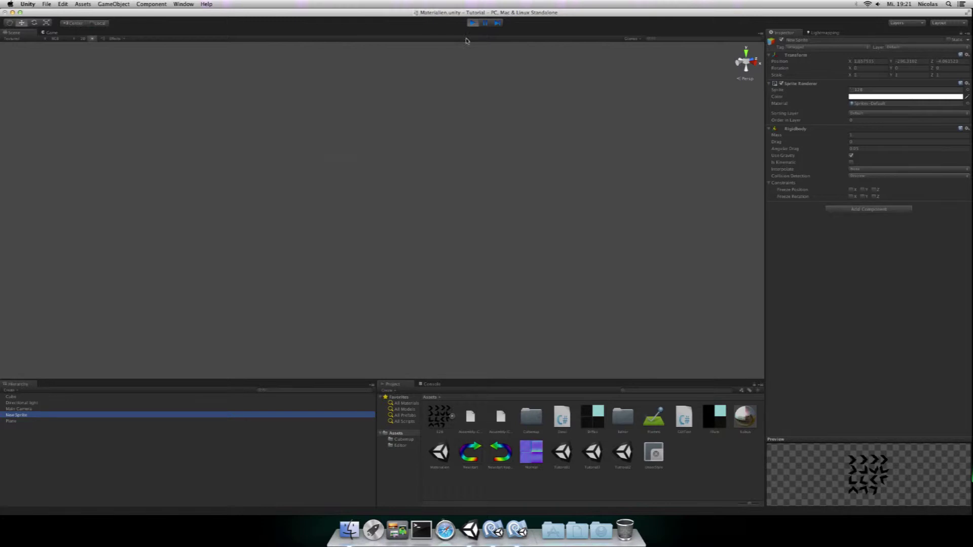
pyautogui.click(473, 23)
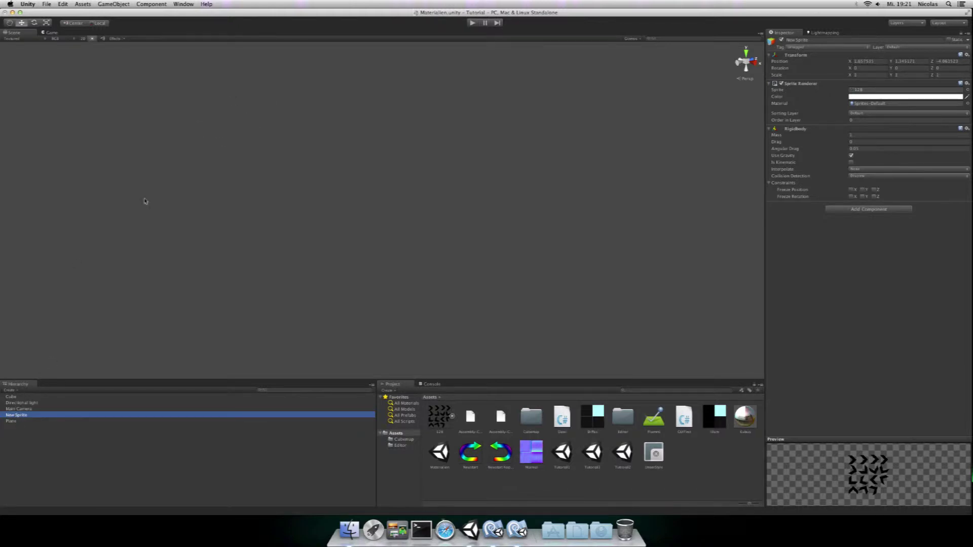
pyautogui.click(26, 417)
pyautogui.doubleClick(26, 417)
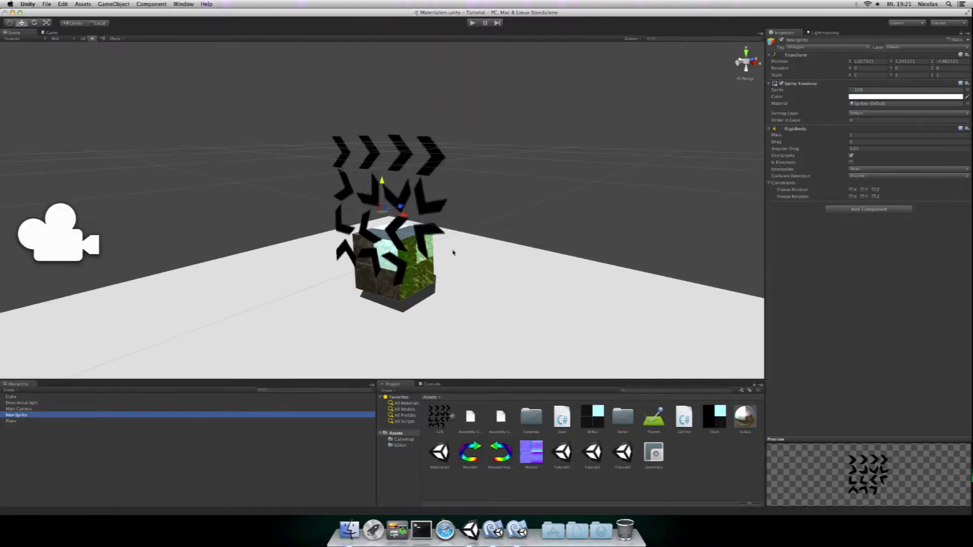
# Step: Remove the 3D Rigidbody from New Sprite and add a Rigidbody 2D instead
pyautogui.click(966, 128)
pyautogui.click(951, 147)
pyautogui.click(878, 134)
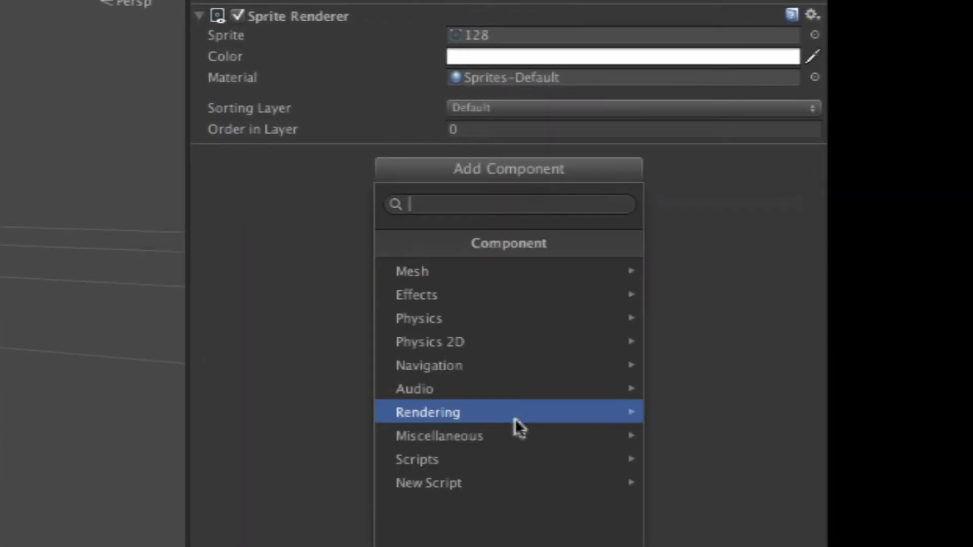
pyautogui.click(449, 342)
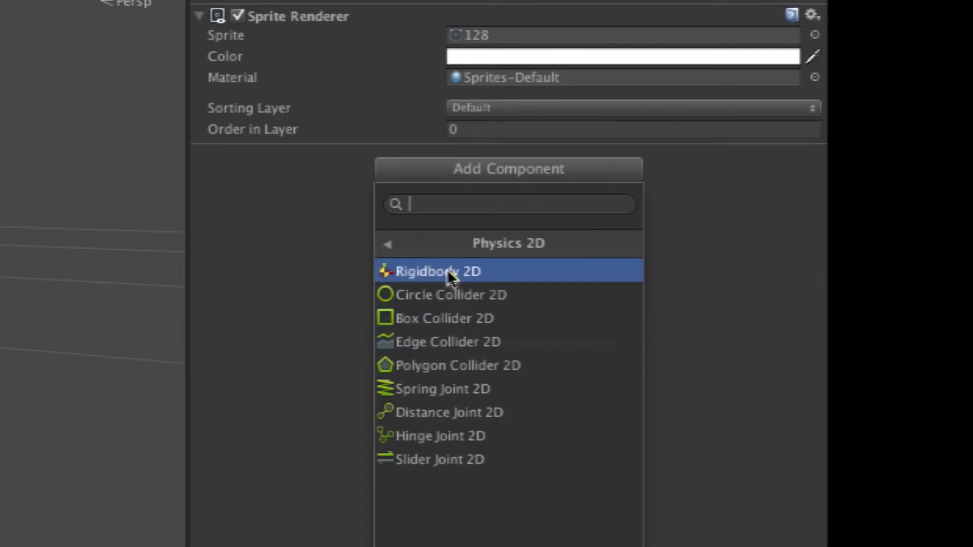
pyautogui.click(447, 270)
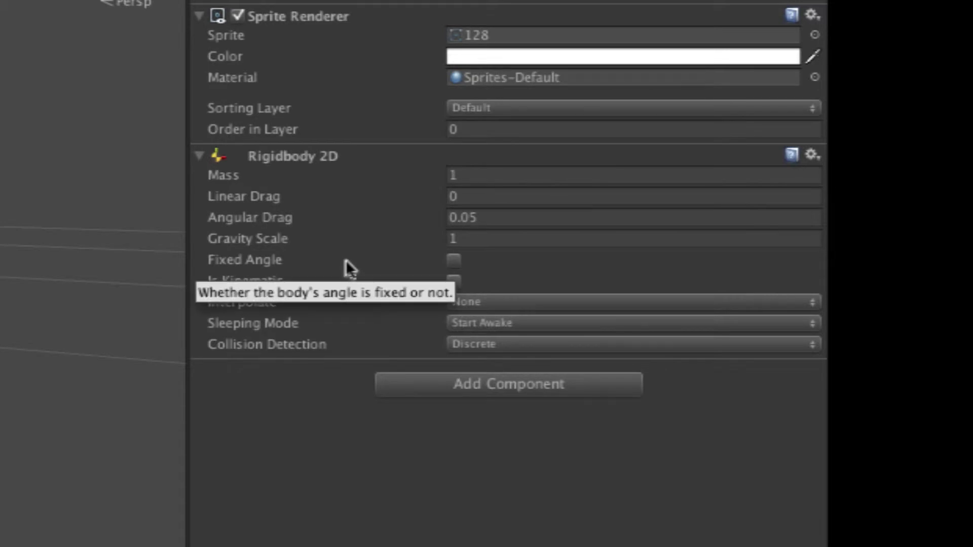
# Step: Reopen the Add Component list at the Physics 2D category
pyautogui.scroll(-5, 427, 354)
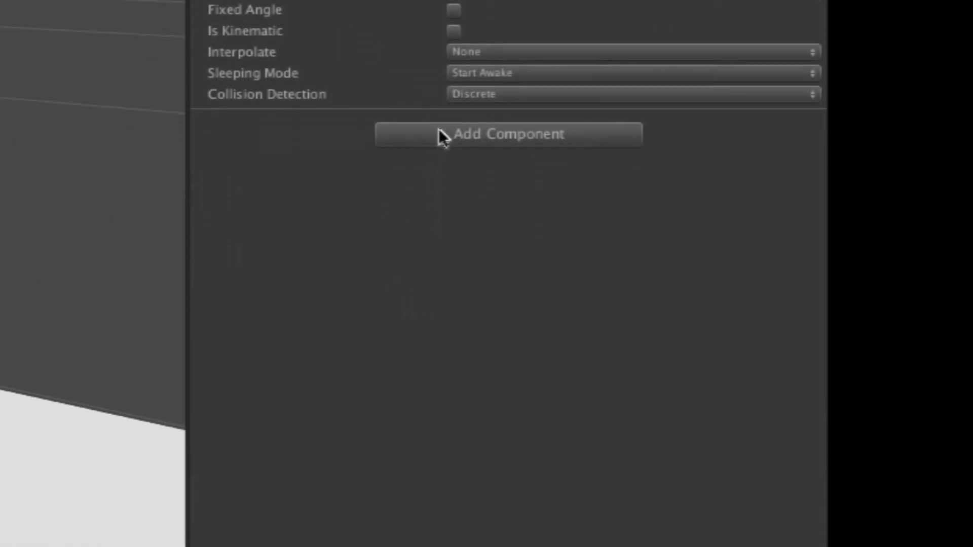
pyautogui.click(440, 111)
pyautogui.click(466, 282)
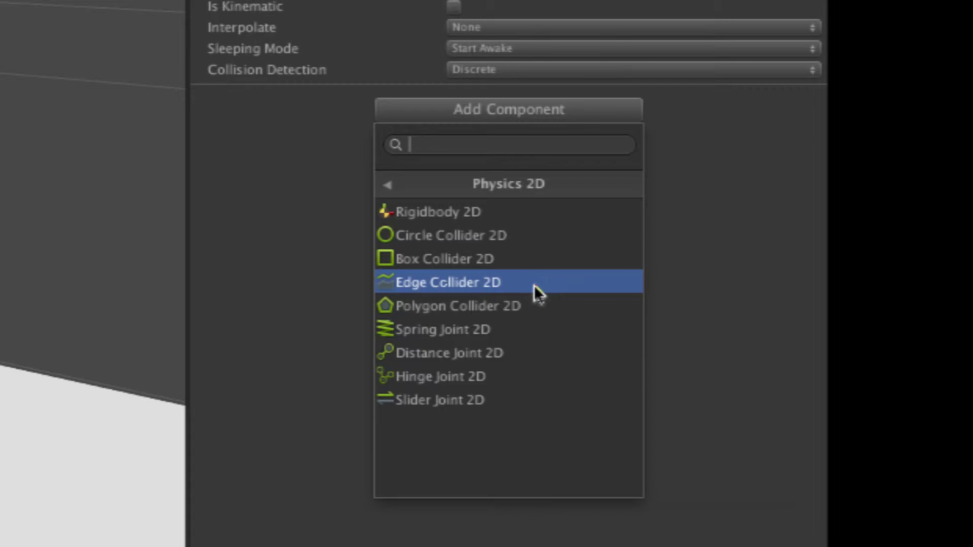
# Step: Add a Polygon Collider 2D to New Sprite and inspect its vertex and material settings
pyautogui.click(512, 311)
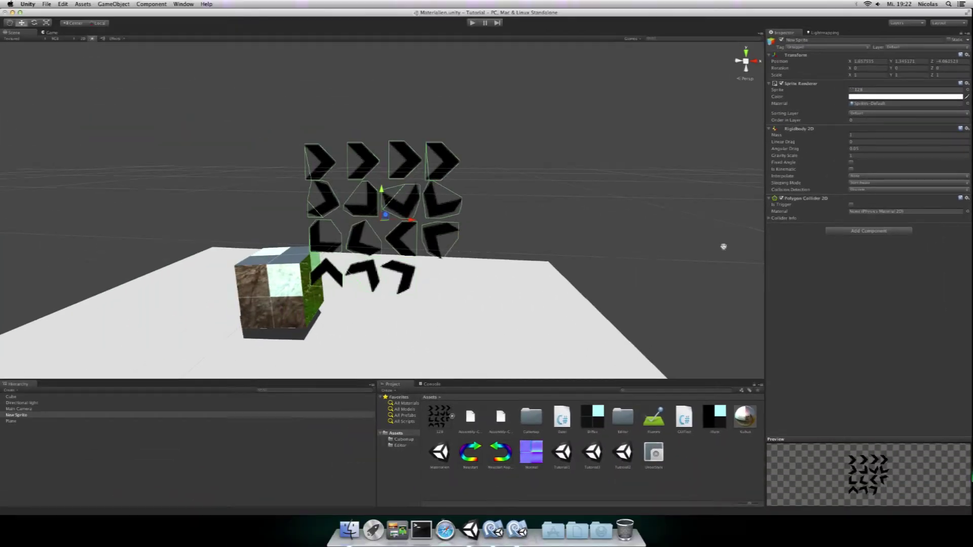
pyautogui.scroll(5, 630, 213)
pyautogui.scroll(-4, 618, 212)
pyautogui.scroll(2, 618, 213)
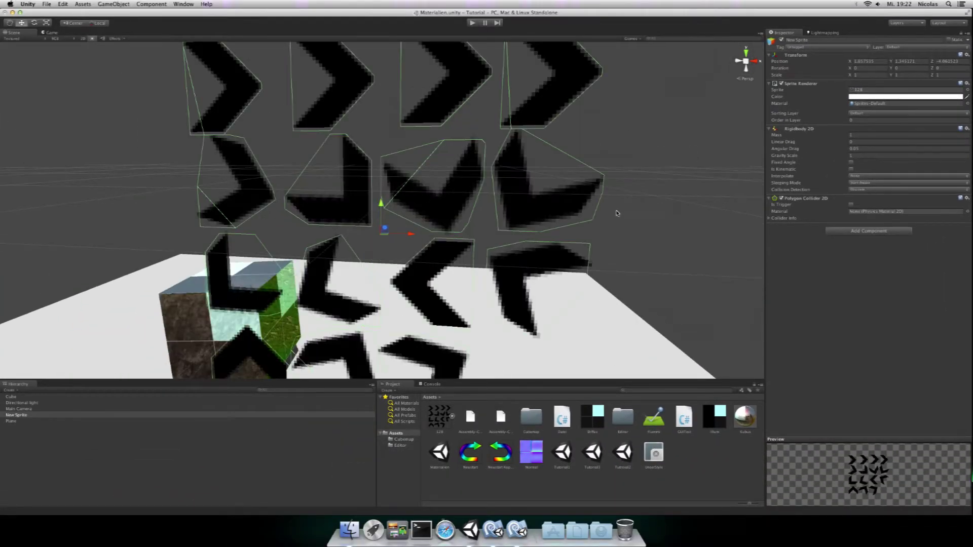
pyautogui.scroll(2, 639, 189)
pyautogui.scroll(2, 639, 167)
pyautogui.scroll(2, 638, 145)
pyautogui.scroll(-5, 637, 145)
pyautogui.scroll(2, 631, 166)
pyautogui.scroll(2, 612, 170)
pyautogui.scroll(2, 616, 177)
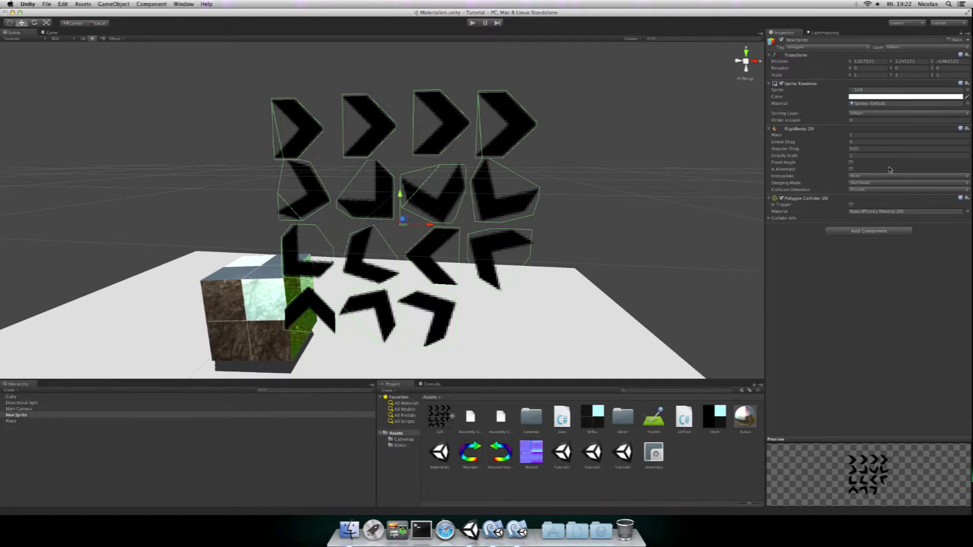
pyautogui.click(770, 218)
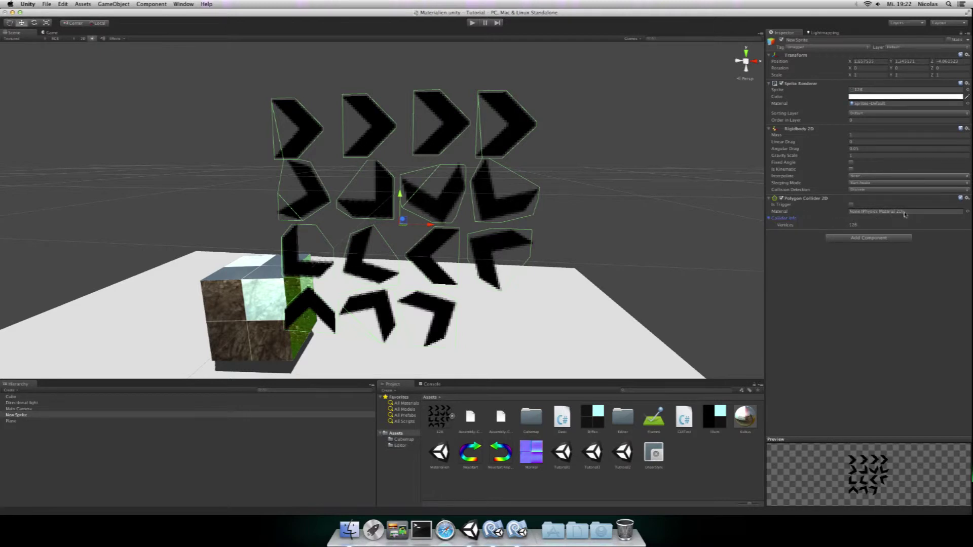
pyautogui.click(856, 212)
# Step: Replace the Polygon Collider 2D with a Box Collider 2D from Physics 2D
pyautogui.click(967, 199)
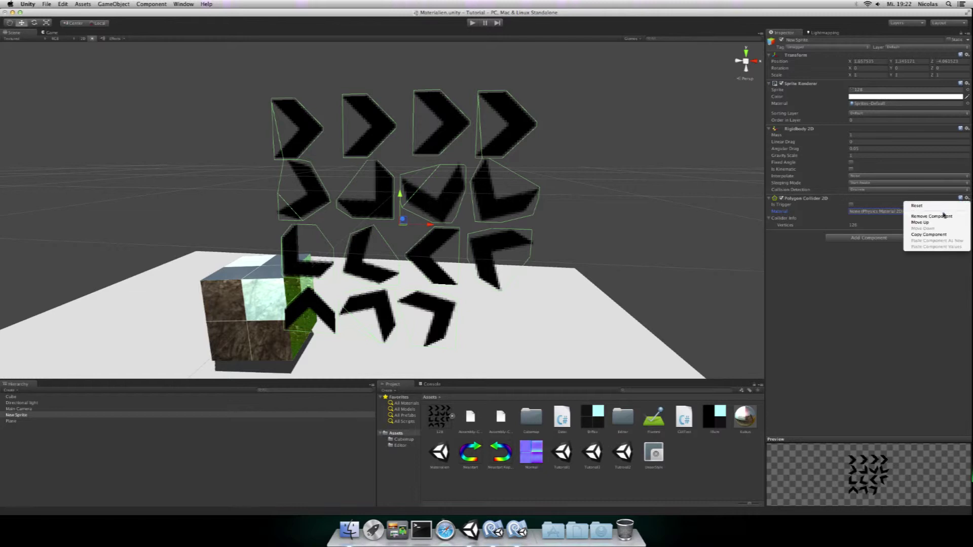
pyautogui.click(943, 217)
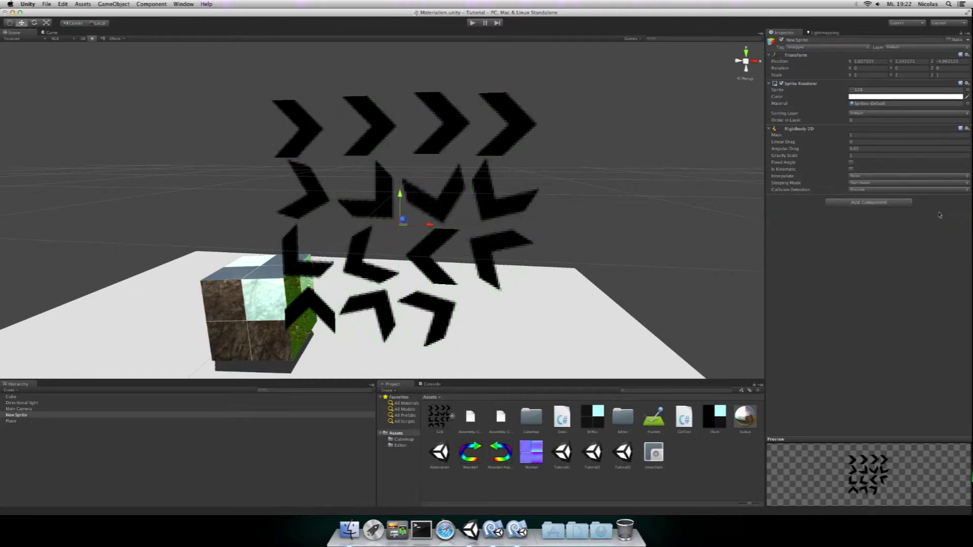
pyautogui.click(882, 205)
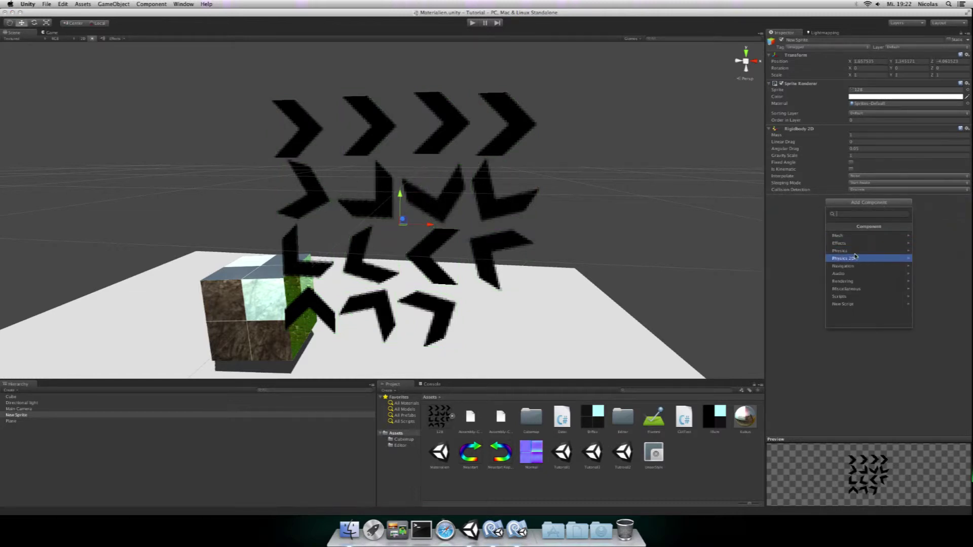
pyautogui.click(858, 258)
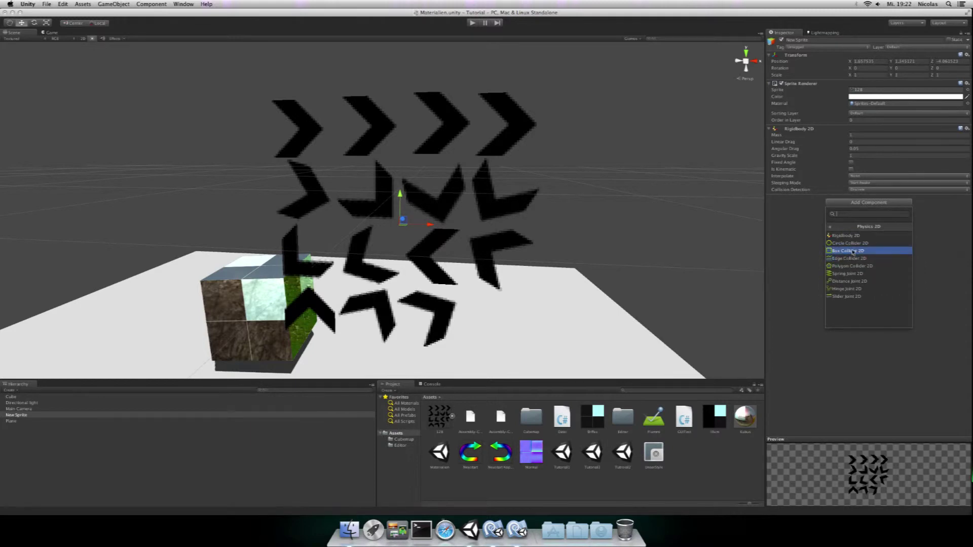
pyautogui.click(852, 251)
# Step: Open the physics material picker for the Box Collider 2D's Material field
pyautogui.moveTo(555, 210); pyautogui.dragTo(274, 182, button='right')
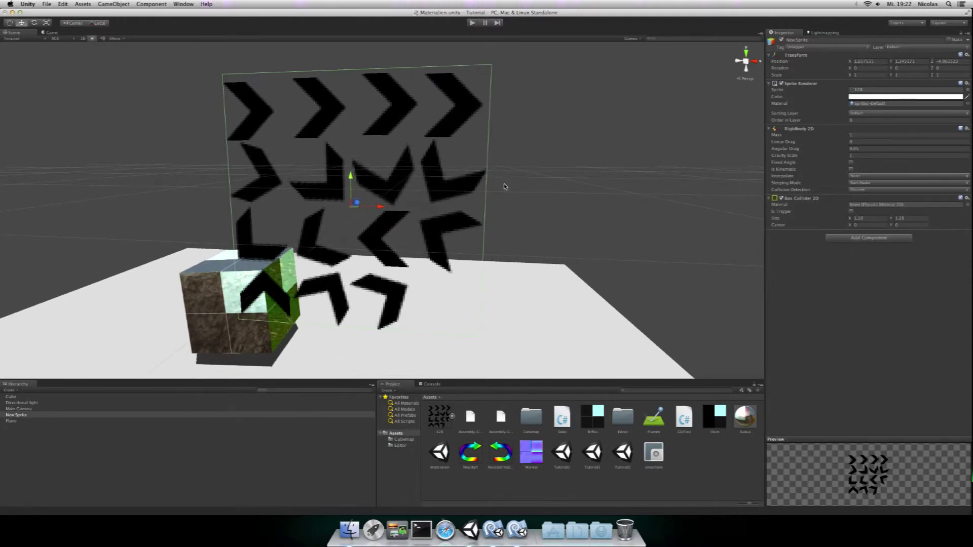
pyautogui.scroll(-8, 335, 160)
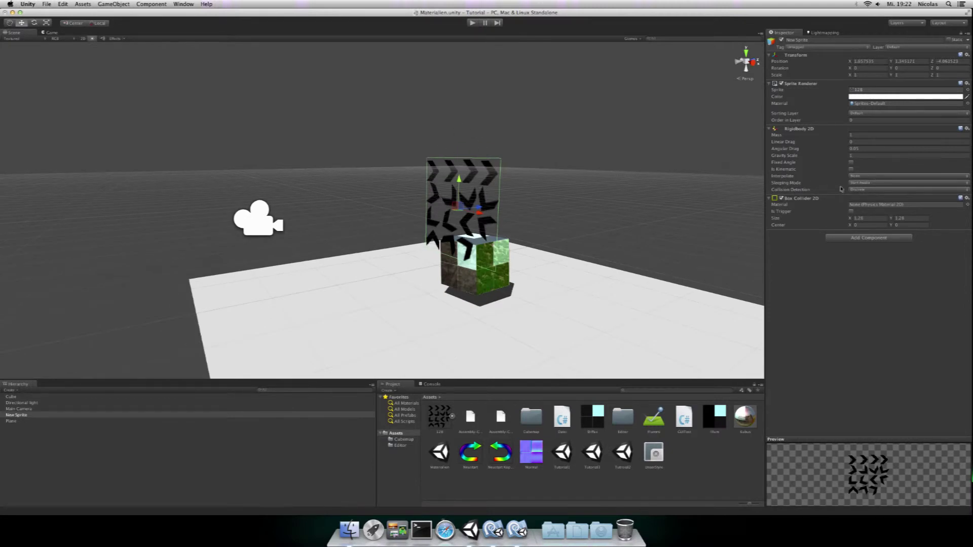
pyautogui.scroll(3, 760, 227)
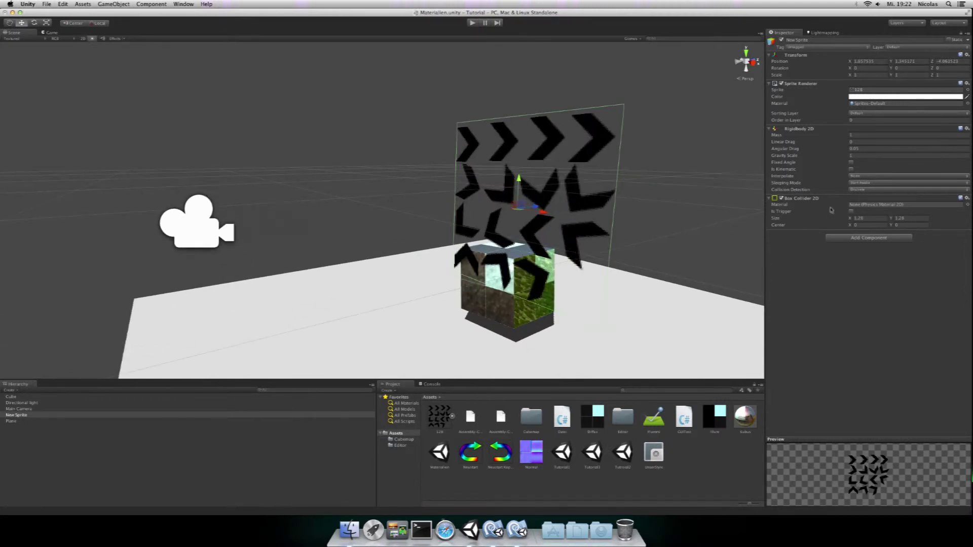
pyautogui.click(968, 205)
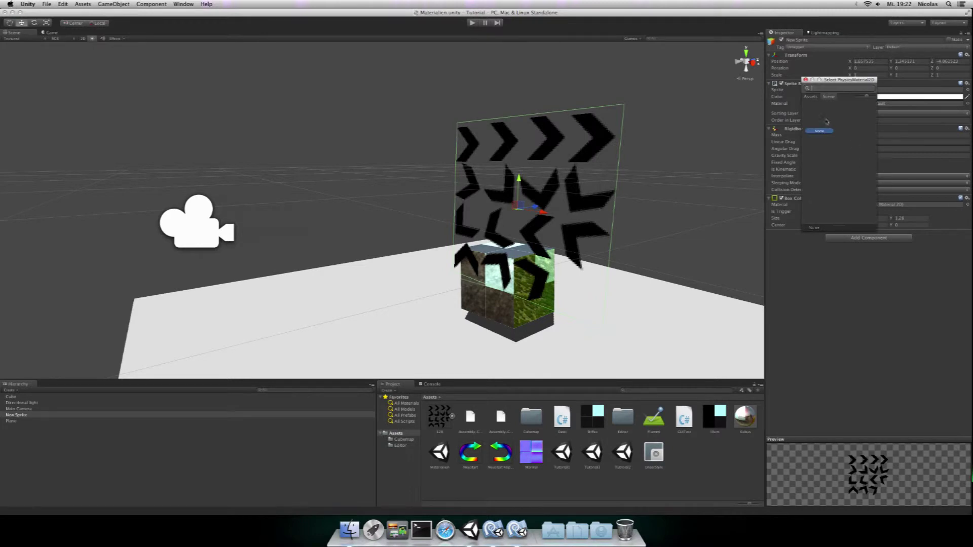
# Step: Create a new Physics2D Material asset named Flummi2
pyautogui.click(806, 80)
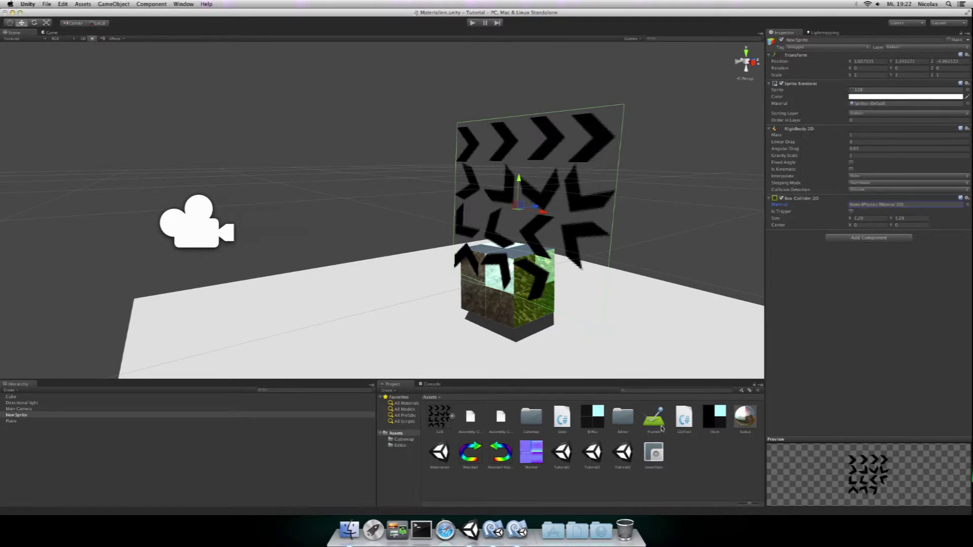
pyautogui.rightClick(698, 400)
pyautogui.moveTo(724, 404)
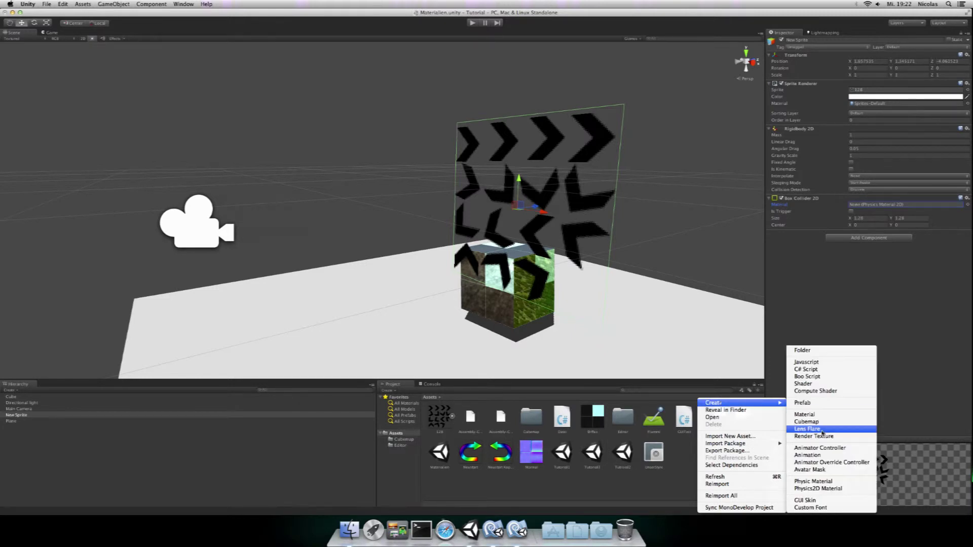
pyautogui.click(821, 490)
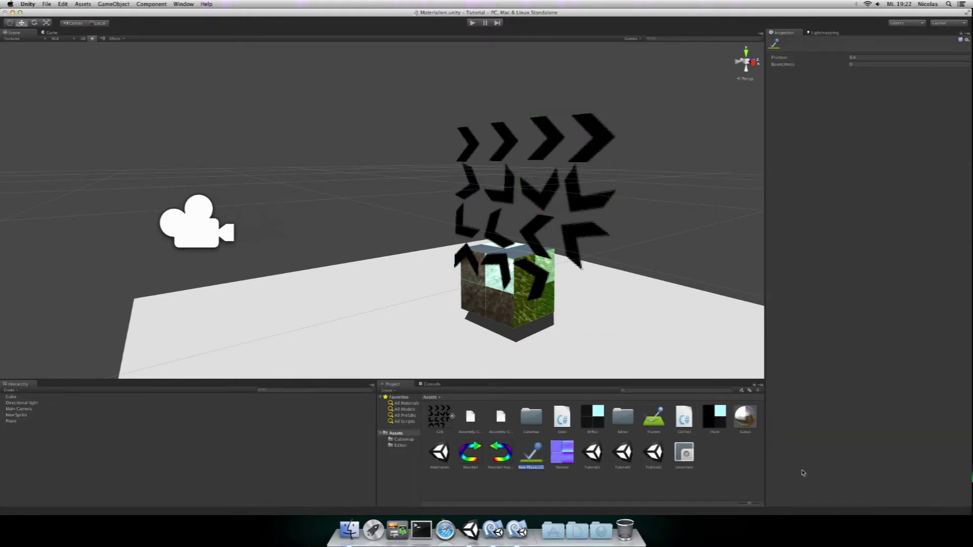
pyautogui.write('Ho')
pyautogui.press('Return')
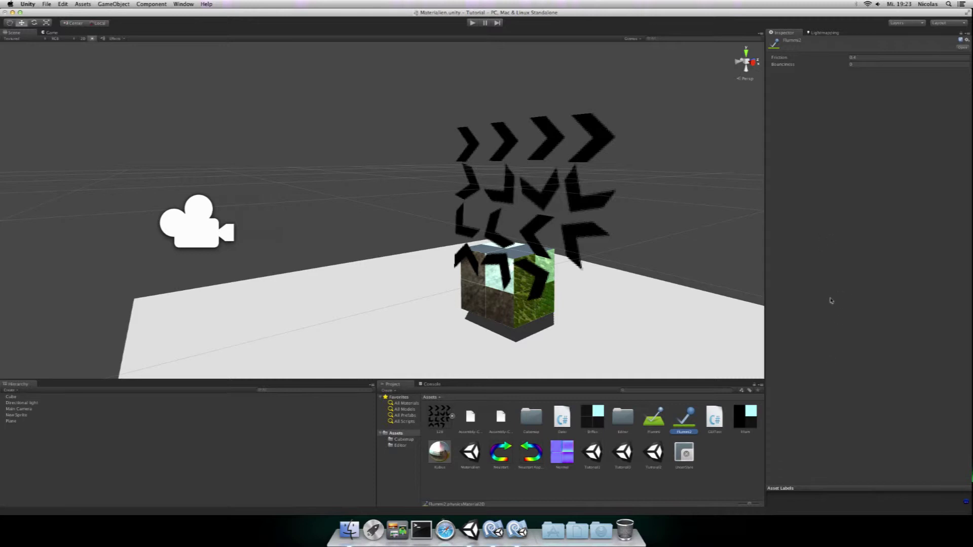
# Step: Set Flummi2's Bounciness to 1
pyautogui.click(862, 62)
pyautogui.write('1')
pyautogui.press('Return')
pyautogui.click(690, 482)
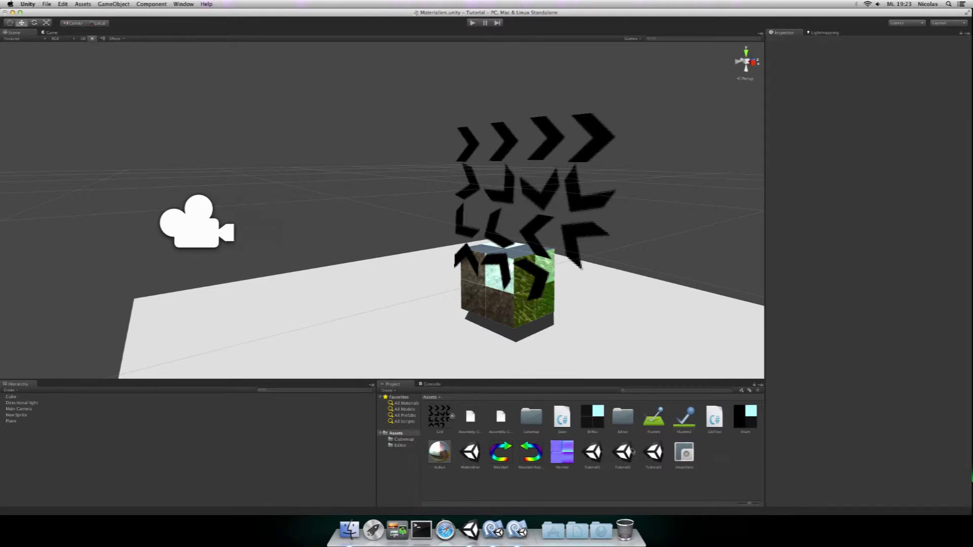
# Step: Select New Sprite in the Hierarchy and scroll through its components
pyautogui.click(20, 415)
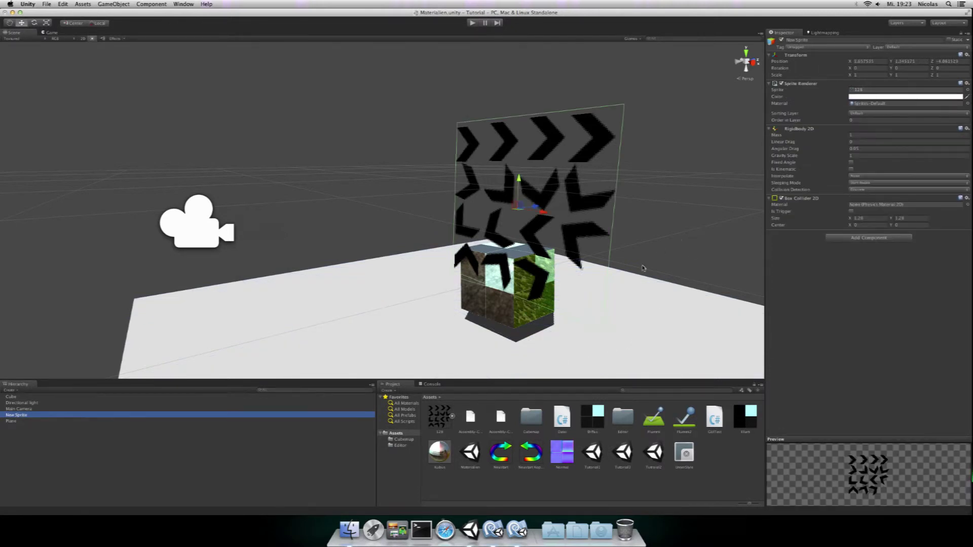
pyautogui.scroll(-3, 643, 268)
pyautogui.scroll(-2, 640, 260)
pyautogui.scroll(-2, 639, 250)
pyautogui.scroll(-1, 641, 251)
pyautogui.scroll(-2, 641, 251)
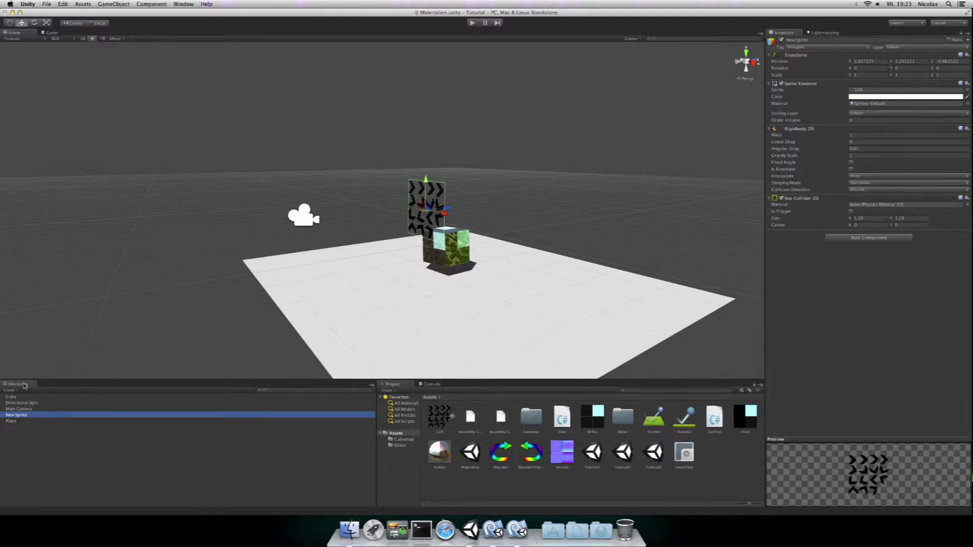
# Step: Set the 128 texture's Sprite Mode to Multiple, apply, and open the Sprite Editor
pyautogui.click(439, 414)
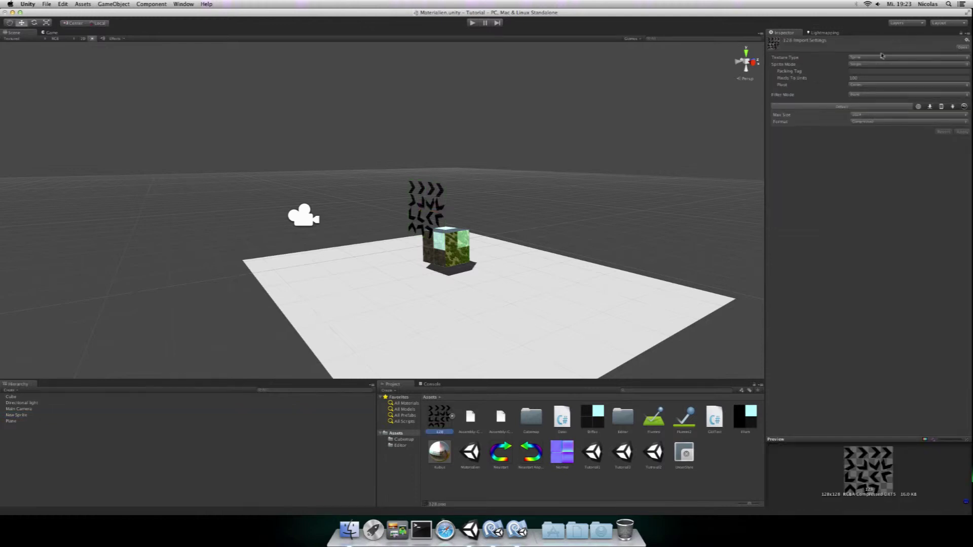
pyautogui.click(857, 67)
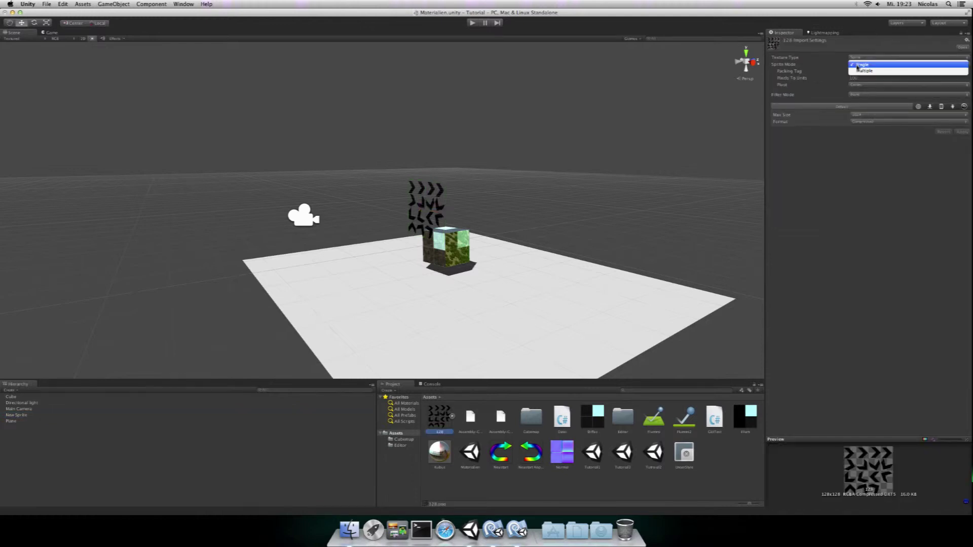
pyautogui.click(862, 71)
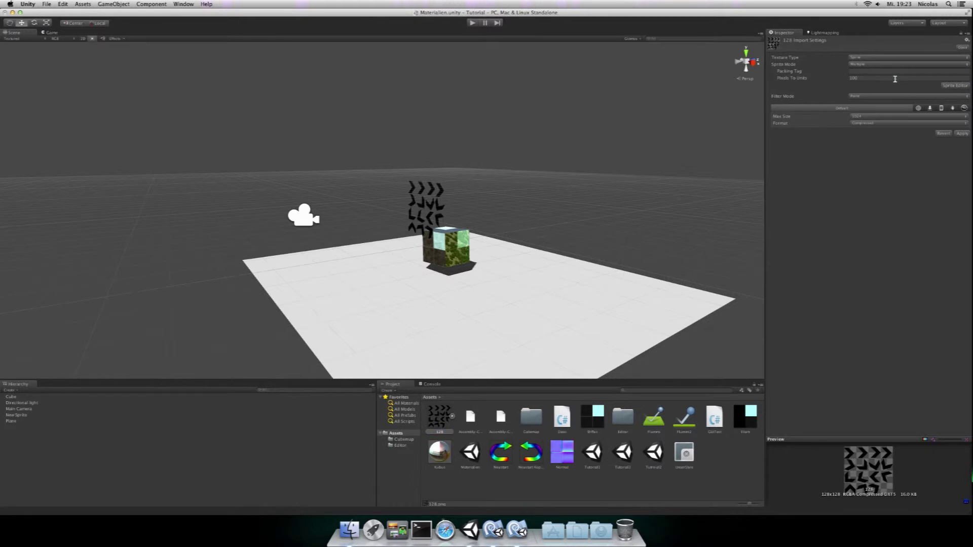
pyautogui.click(956, 87)
pyautogui.click(958, 87)
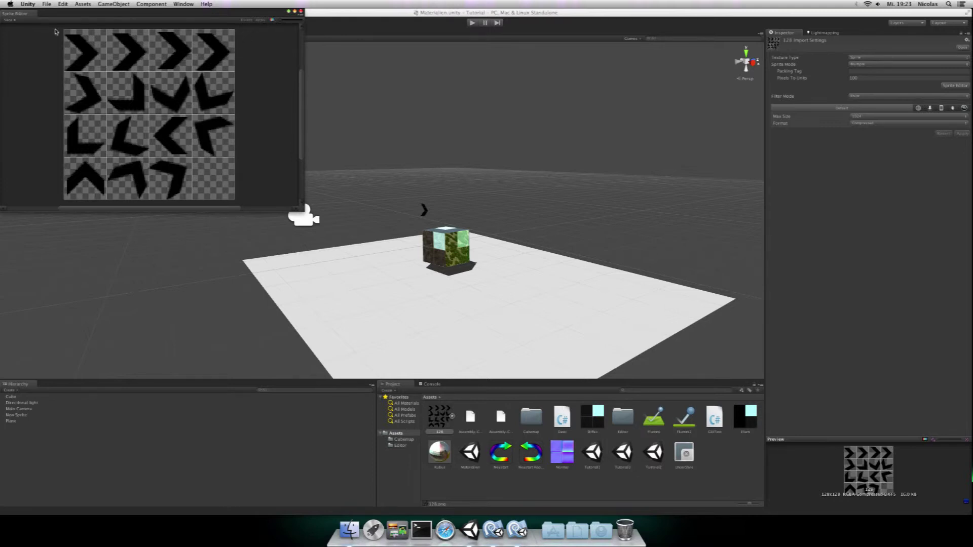
# Step: Try an Automatic slice of the 128 sprite sheet
pyautogui.click(15, 21)
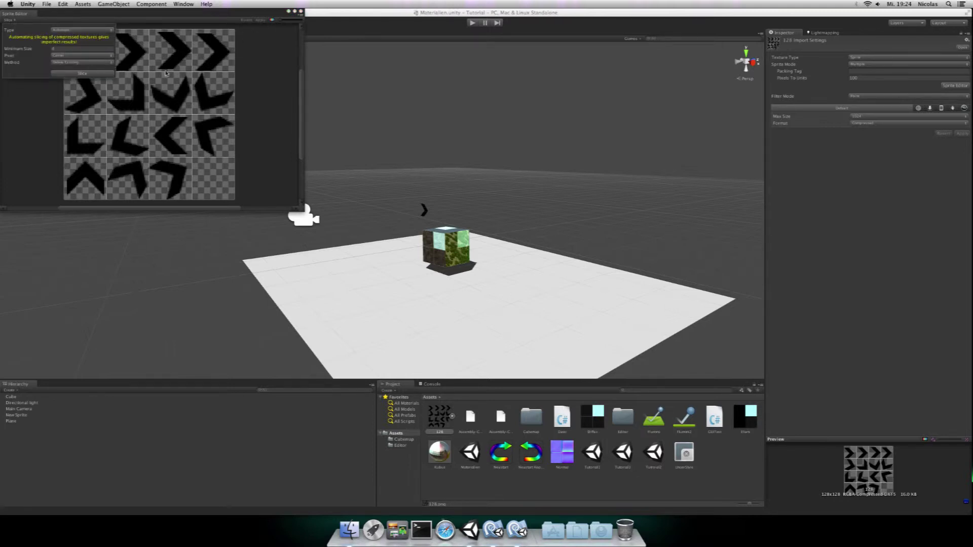
pyautogui.click(264, 71)
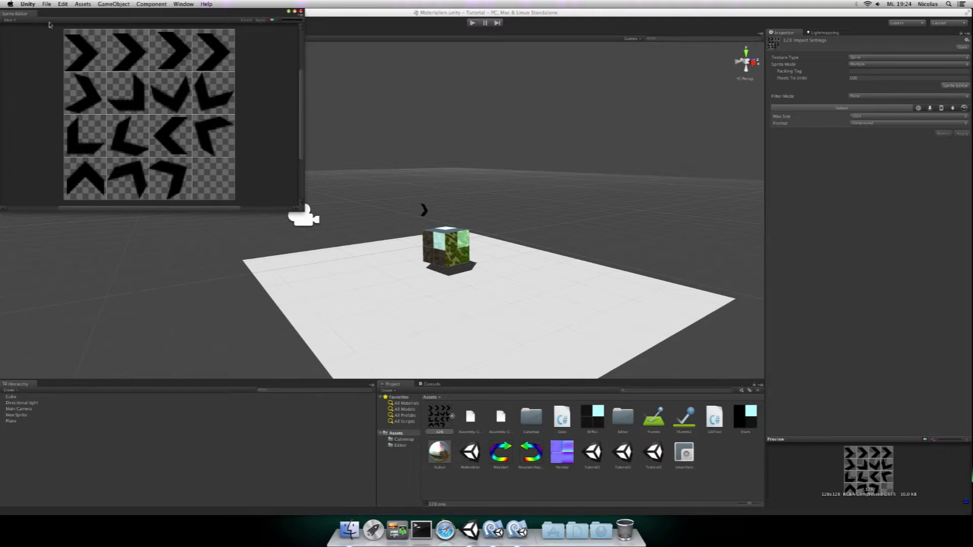
pyautogui.click(11, 21)
pyautogui.click(72, 31)
pyautogui.click(73, 31)
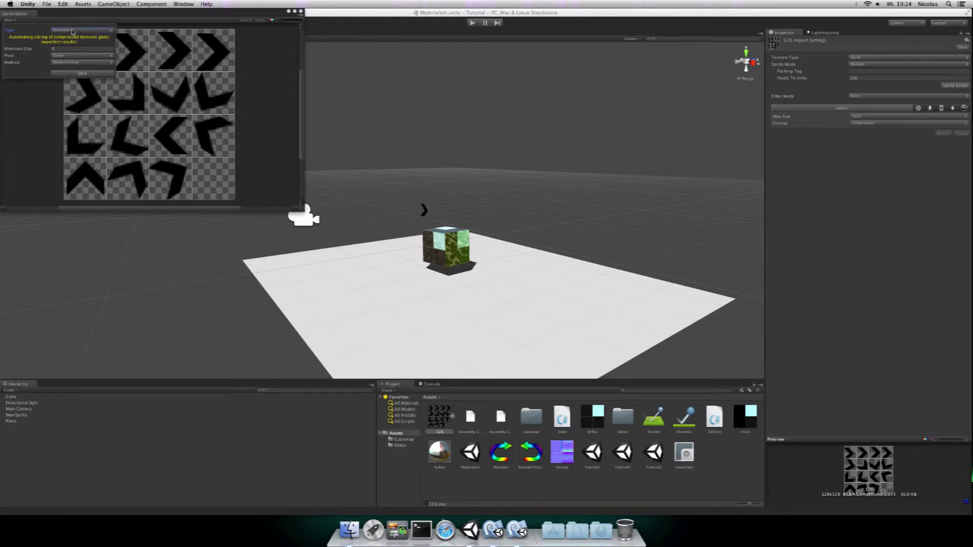
pyautogui.click(77, 74)
pyautogui.click(17, 130)
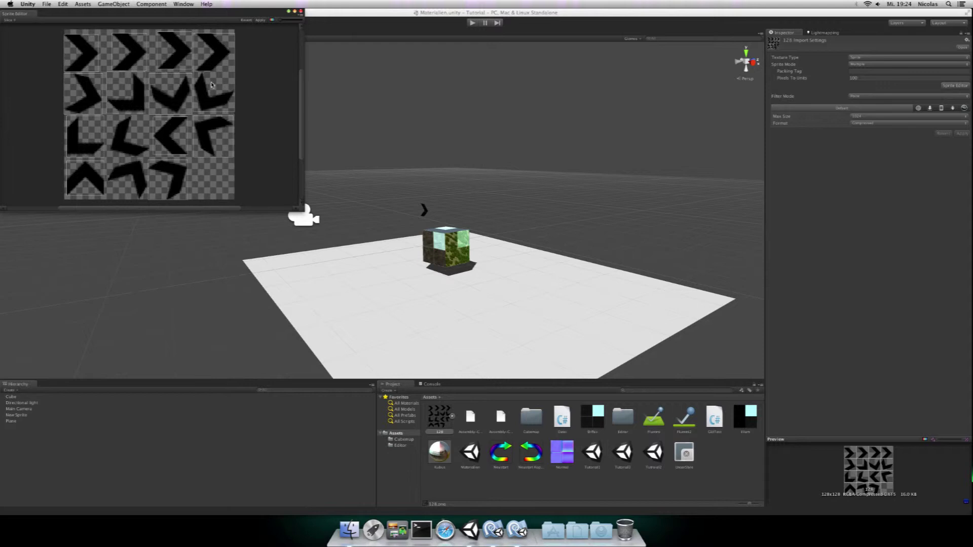
# Step: Slice the sheet by Grid with a 32 × 32 pixel cell size
pyautogui.click(9, 20)
pyautogui.click(66, 32)
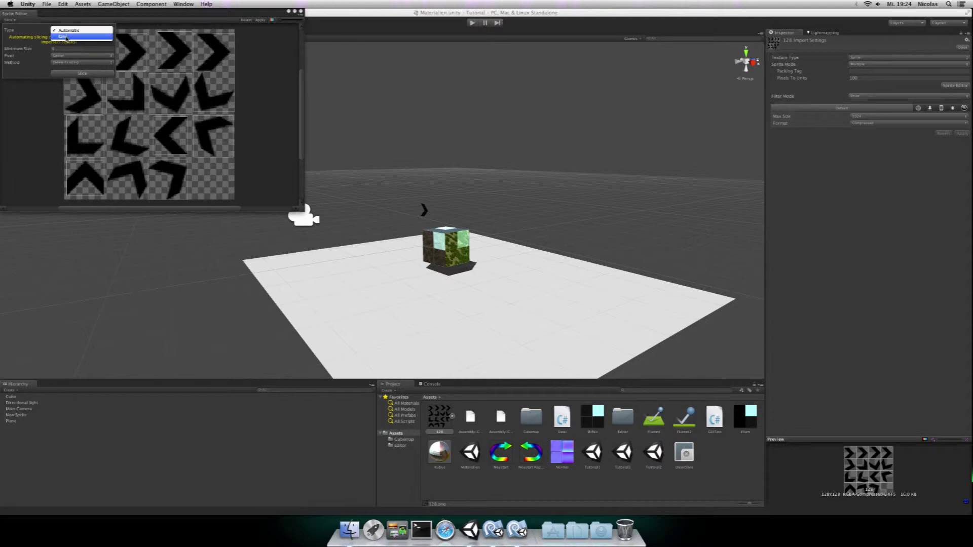
pyautogui.click(67, 37)
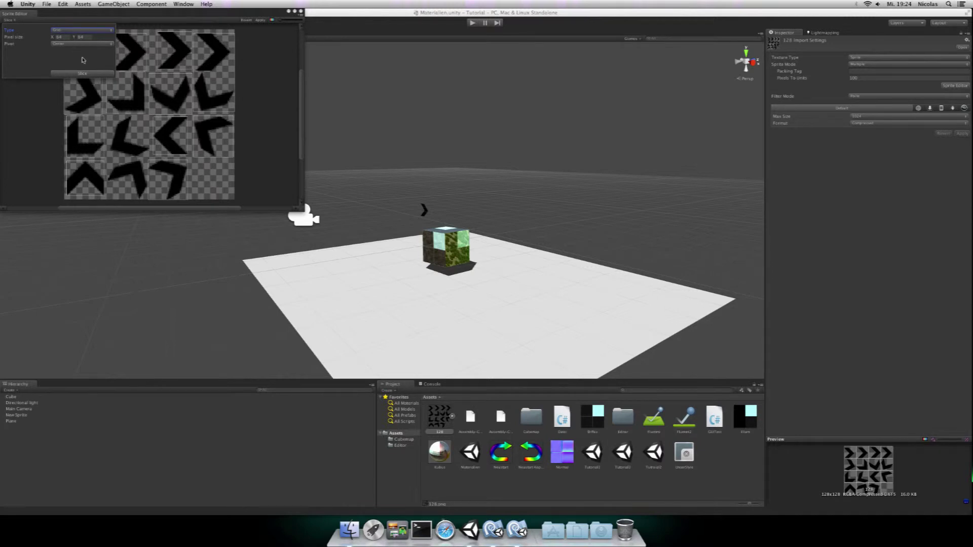
pyautogui.click(61, 37)
pyautogui.write('32')
pyautogui.press('Tab')
pyautogui.write('32')
pyautogui.click(94, 75)
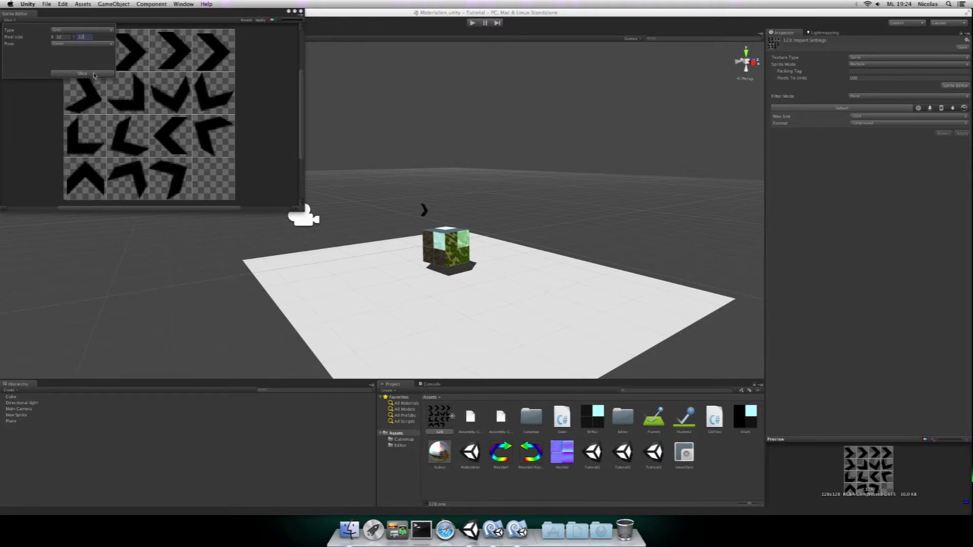
pyautogui.click(41, 104)
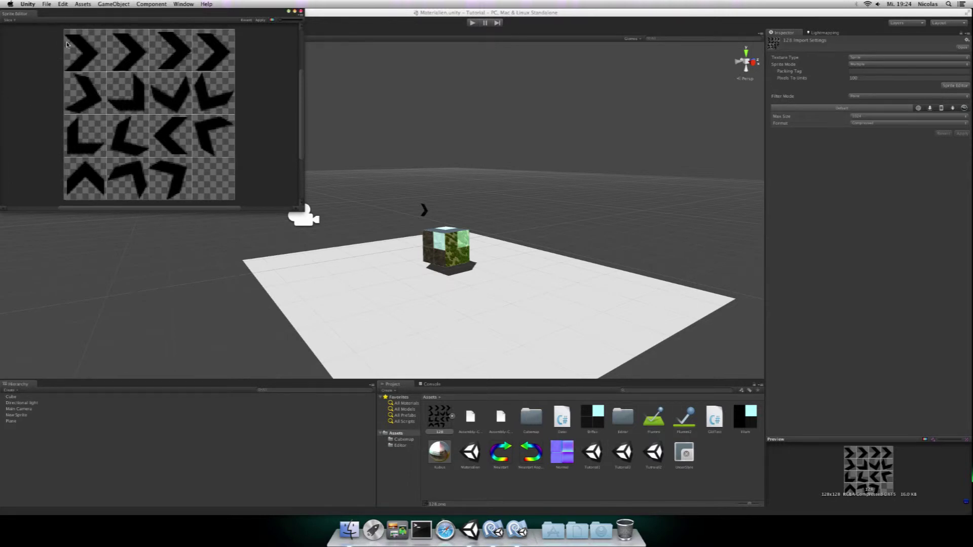
pyautogui.click(91, 46)
pyautogui.click(129, 48)
pyautogui.click(167, 48)
pyautogui.click(212, 50)
pyautogui.click(203, 96)
pyautogui.click(168, 103)
pyautogui.click(128, 104)
pyautogui.click(85, 107)
pyautogui.click(92, 129)
pyautogui.click(145, 133)
pyautogui.click(253, 107)
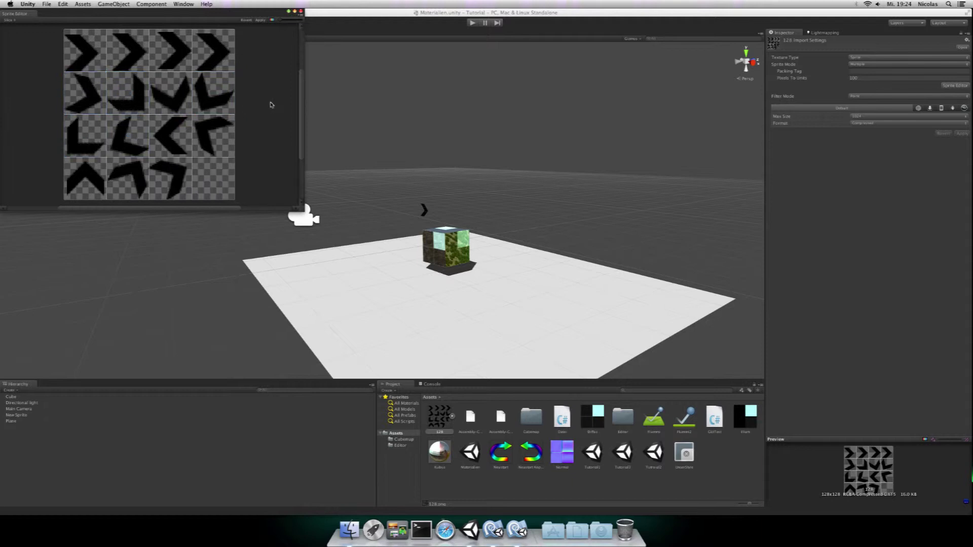
pyautogui.click(206, 177)
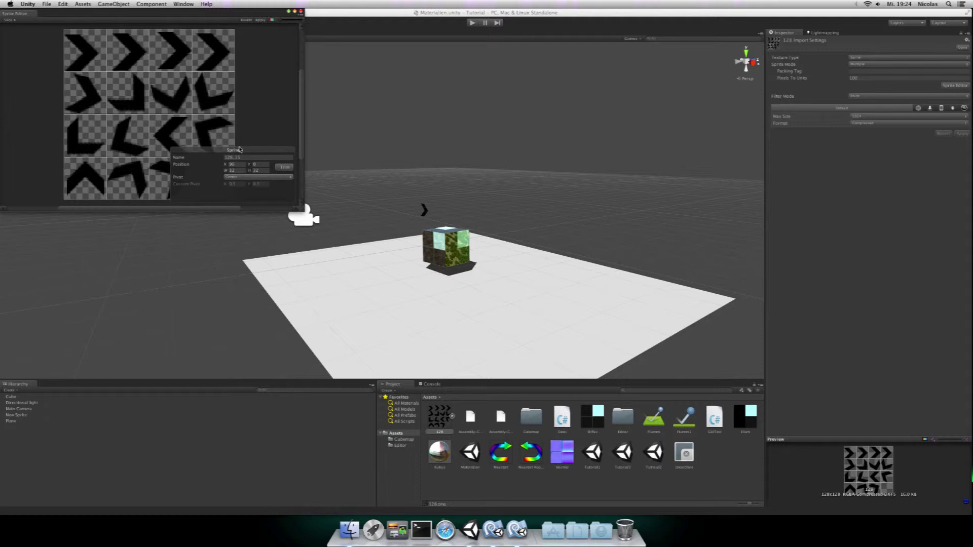
pyautogui.click(250, 127)
pyautogui.scroll(-1, 252, 133)
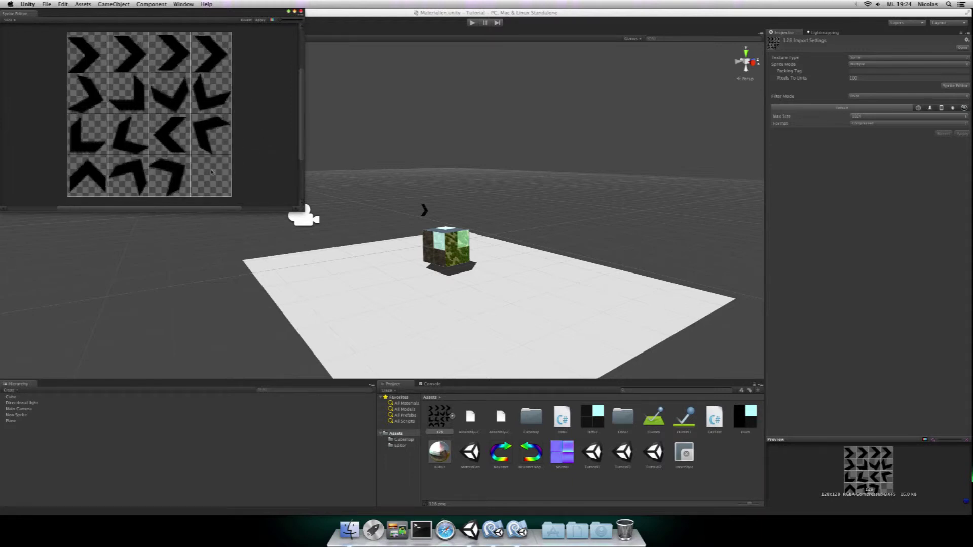
pyautogui.click(222, 165)
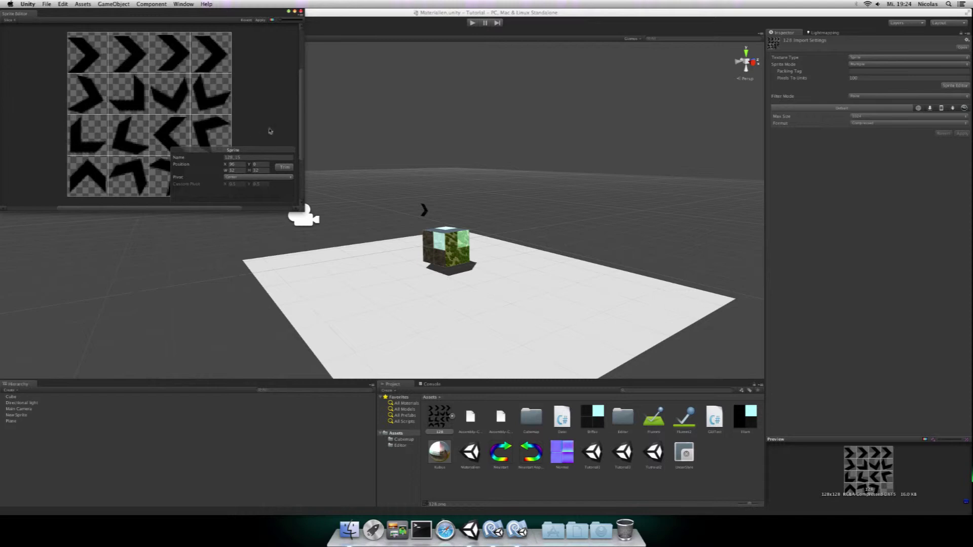
pyautogui.press('super+z')
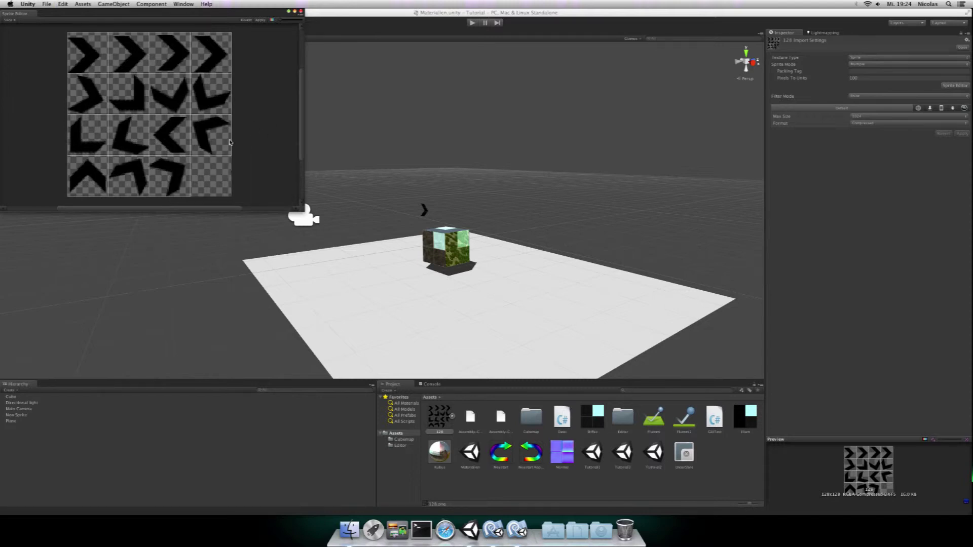
pyautogui.scroll(5, 245, 120)
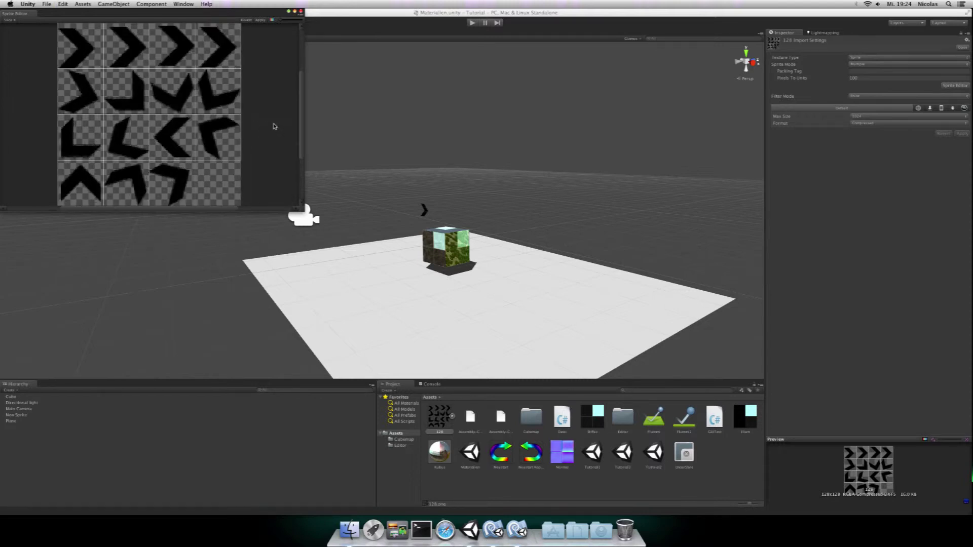
pyautogui.scroll(-3, 259, 106)
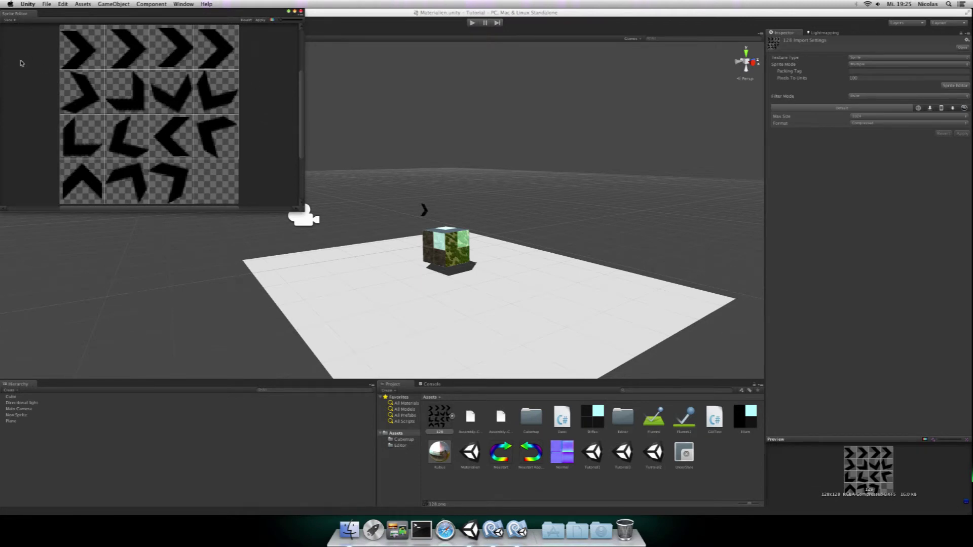
pyautogui.click(133, 45)
pyautogui.click(181, 45)
pyautogui.click(217, 45)
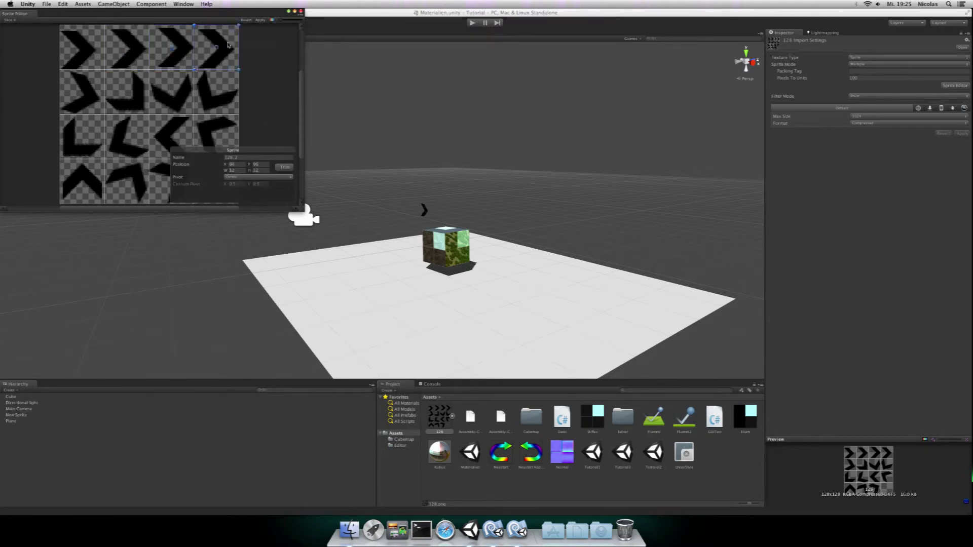
# Step: Apply the grid slicing and browse the sliced sprites, such as 128_7, in the Project panel
pyautogui.click(301, 13)
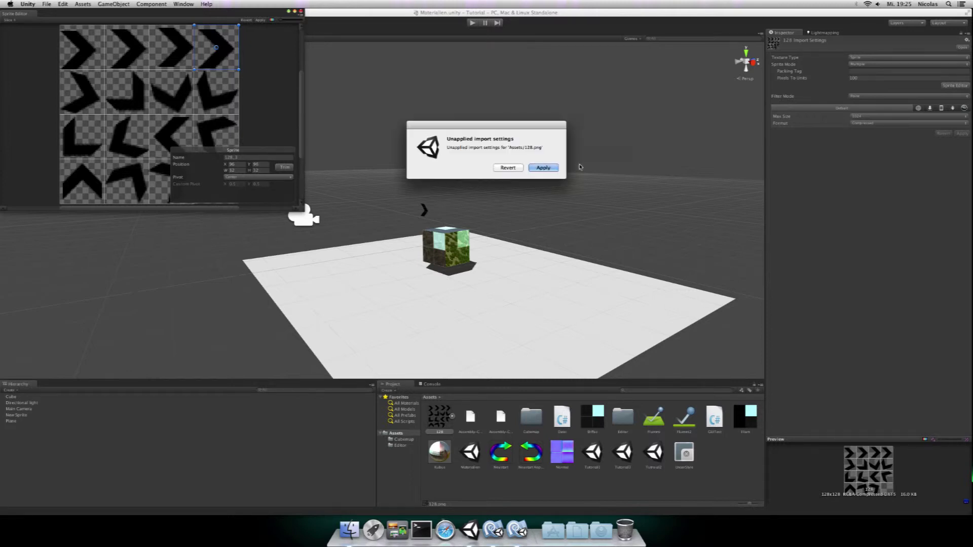
pyautogui.click(547, 169)
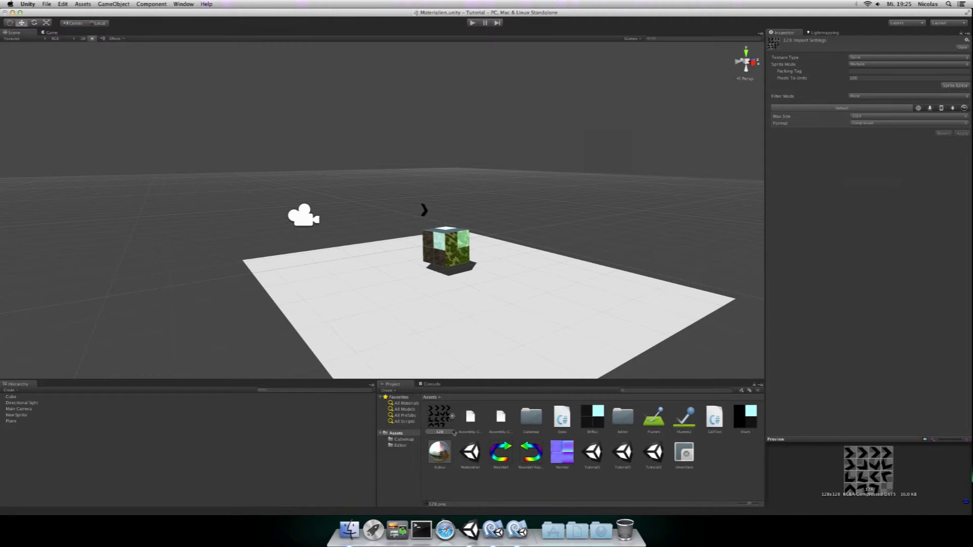
pyautogui.click(451, 420)
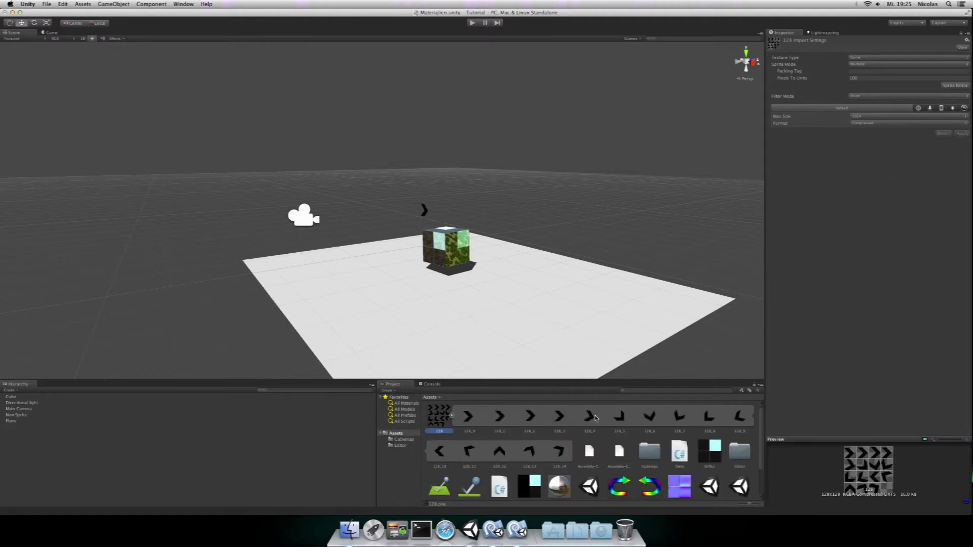
pyautogui.press('Right')
pyautogui.press('Right')
pyautogui.press('Right')
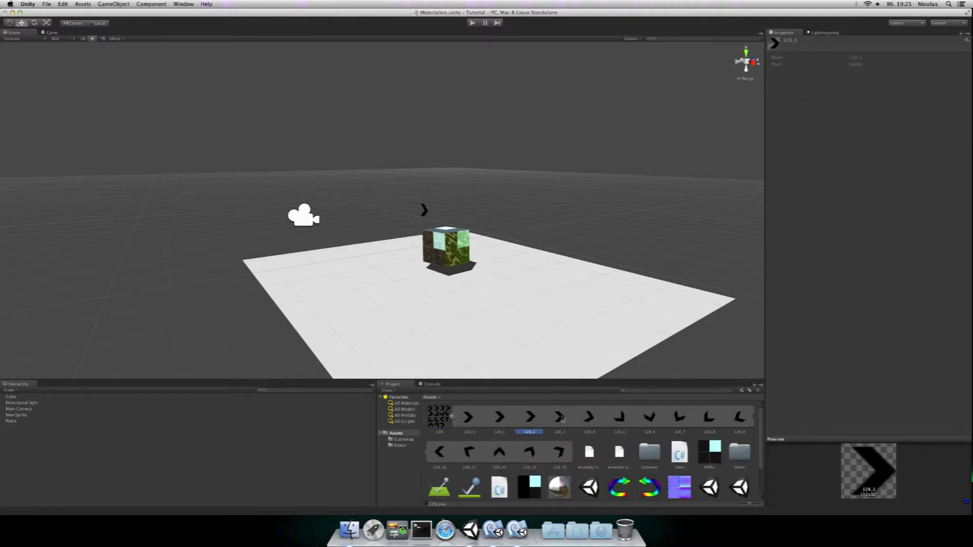
pyautogui.press('Right')
pyautogui.press('Right')
pyautogui.click(610, 419)
pyautogui.click(679, 416)
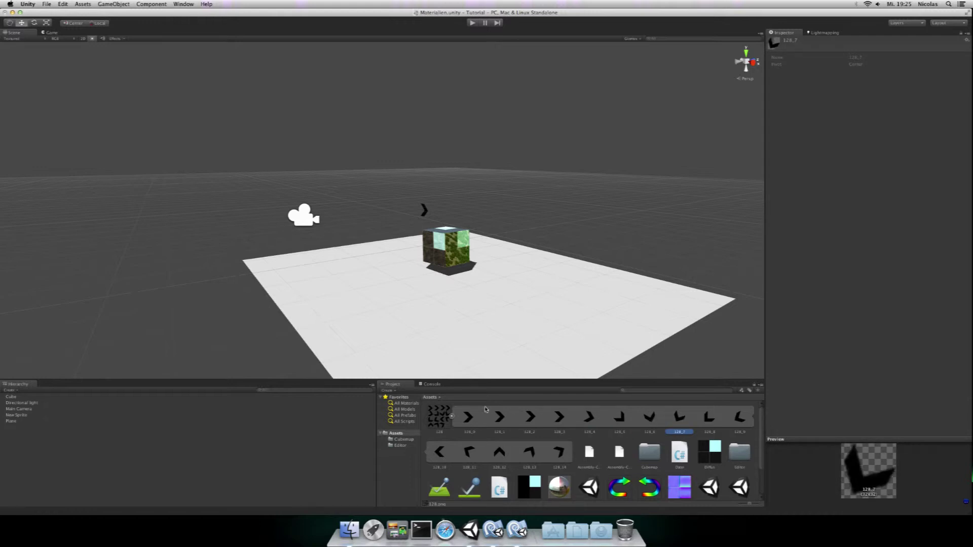
pyautogui.click(451, 417)
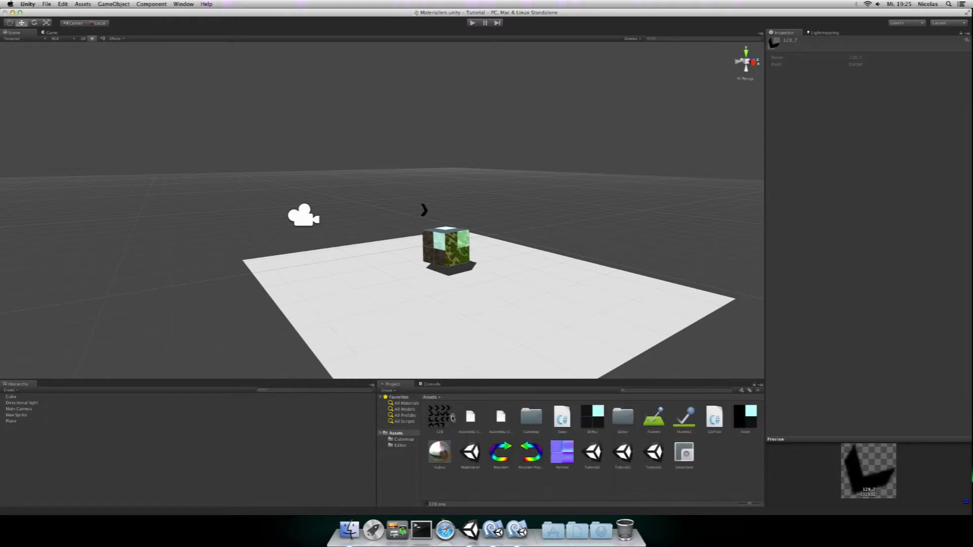
# Step: Check Main Camera and the 128 import settings, then select New Sprite
pyautogui.click(313, 410)
pyautogui.click(303, 443)
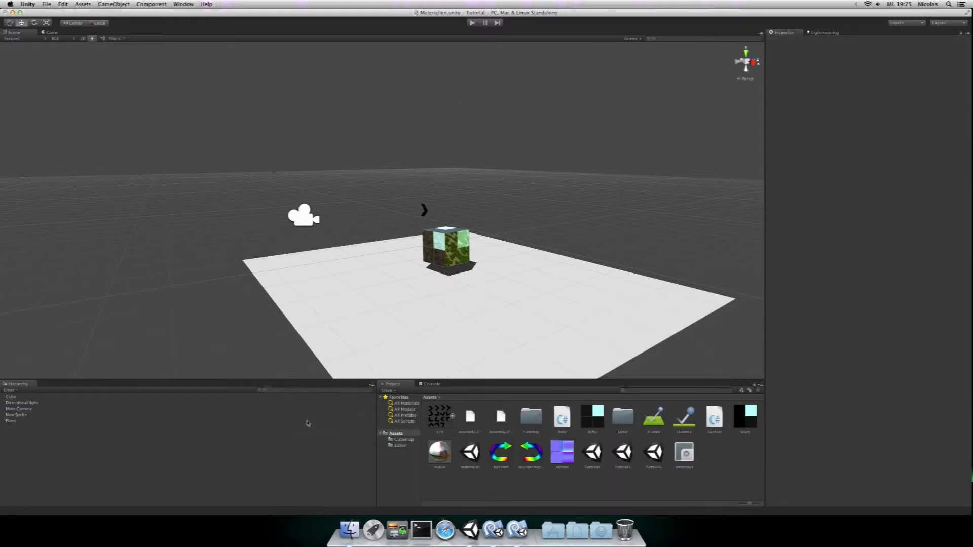
pyautogui.click(441, 418)
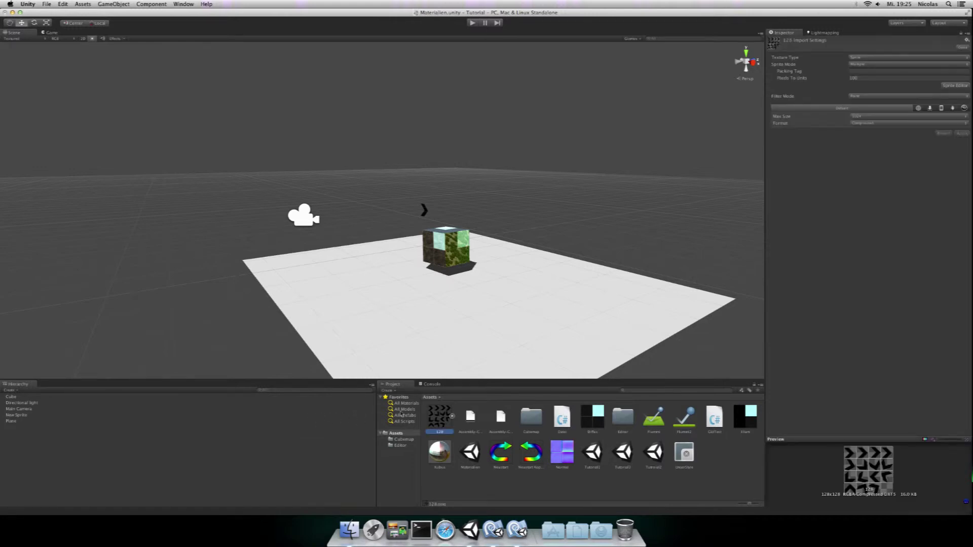
pyautogui.click(18, 416)
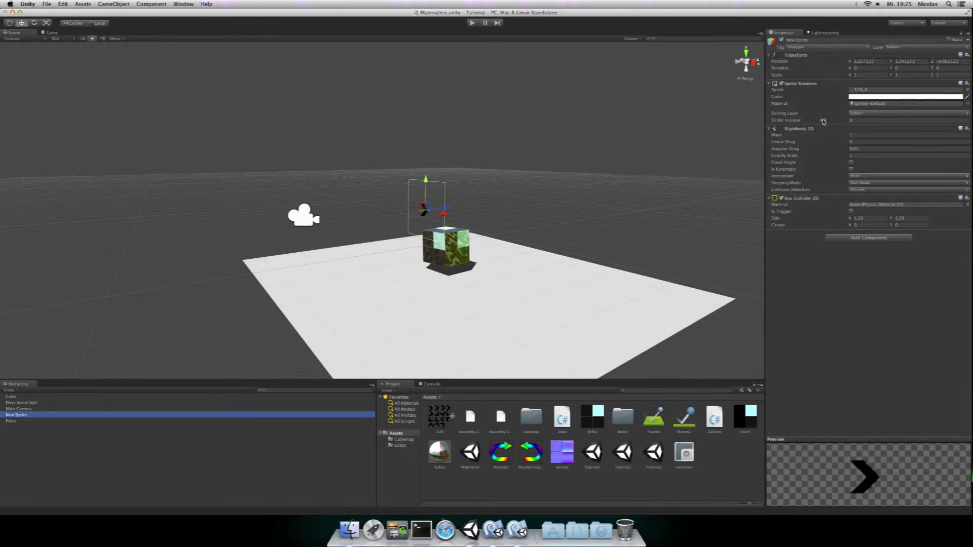
# Step: Keep New Sprite's Default sorting layer and open Edit > Project Settings > Tags and Layers
pyautogui.click(899, 114)
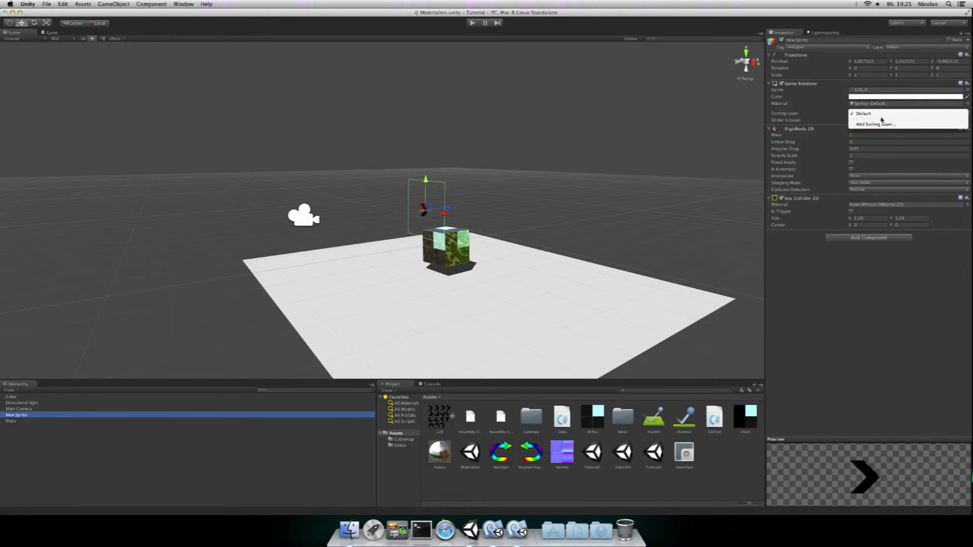
pyautogui.click(790, 280)
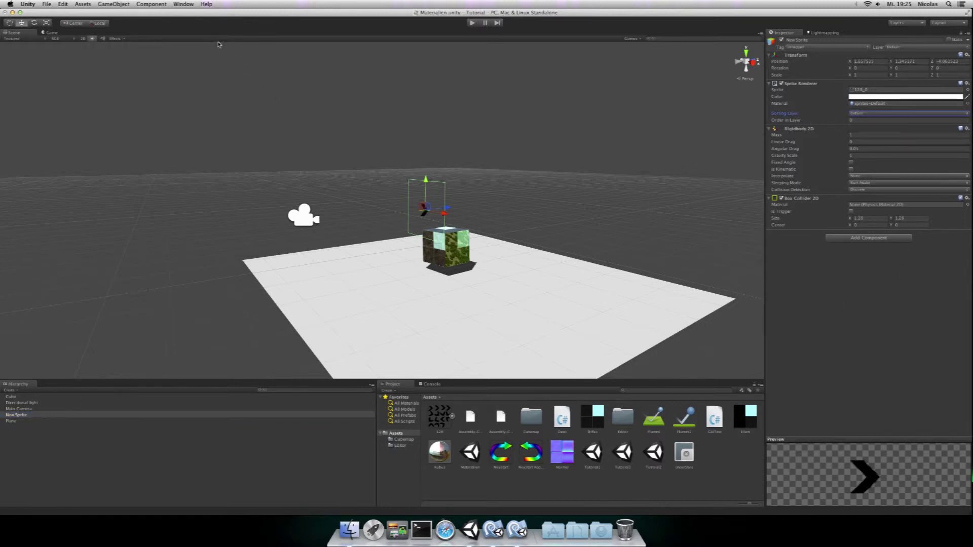
pyautogui.click(66, 3)
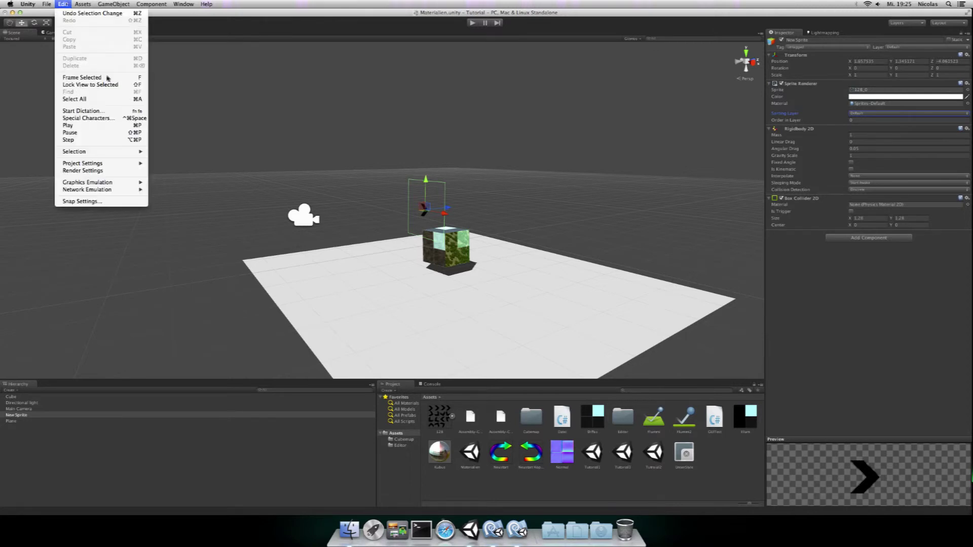
pyautogui.moveTo(114, 165)
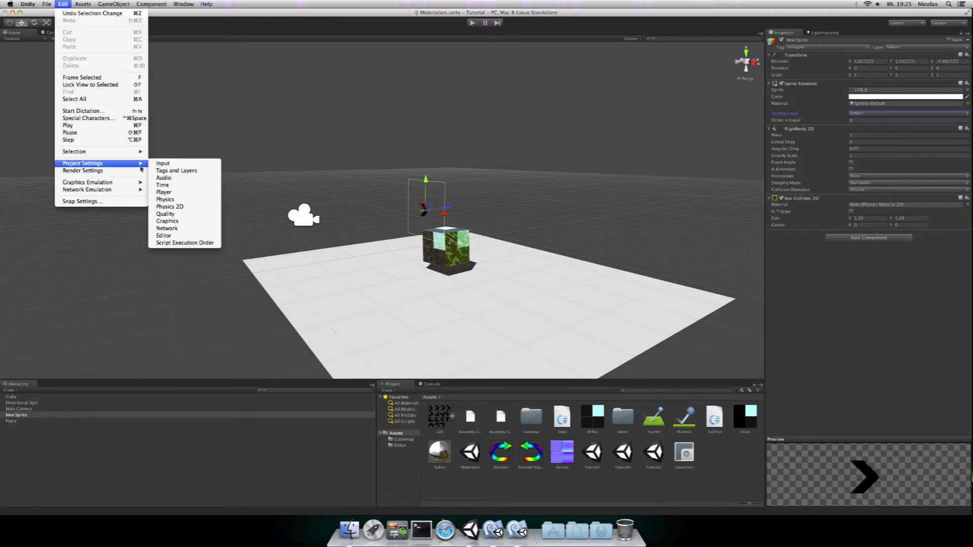
pyautogui.click(197, 173)
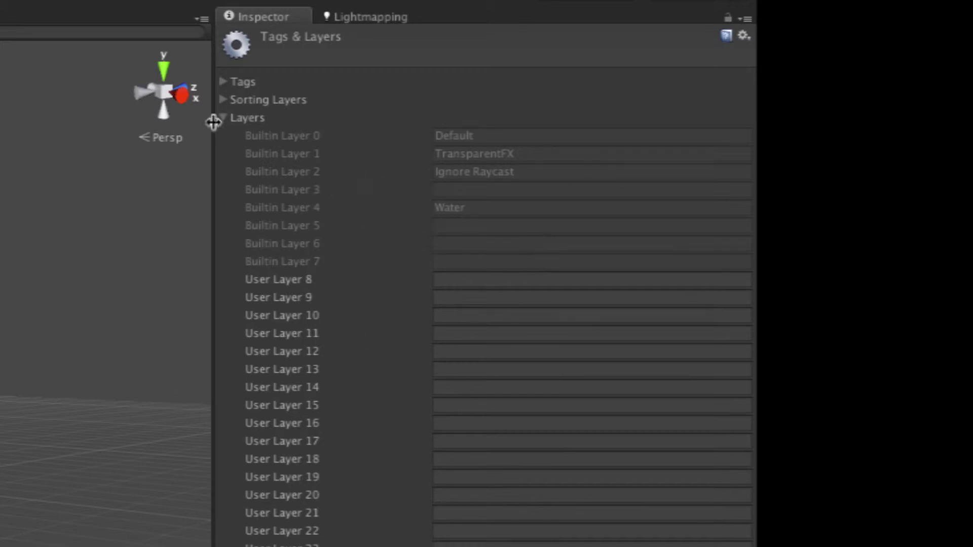
pyautogui.click(223, 118)
pyautogui.click(223, 100)
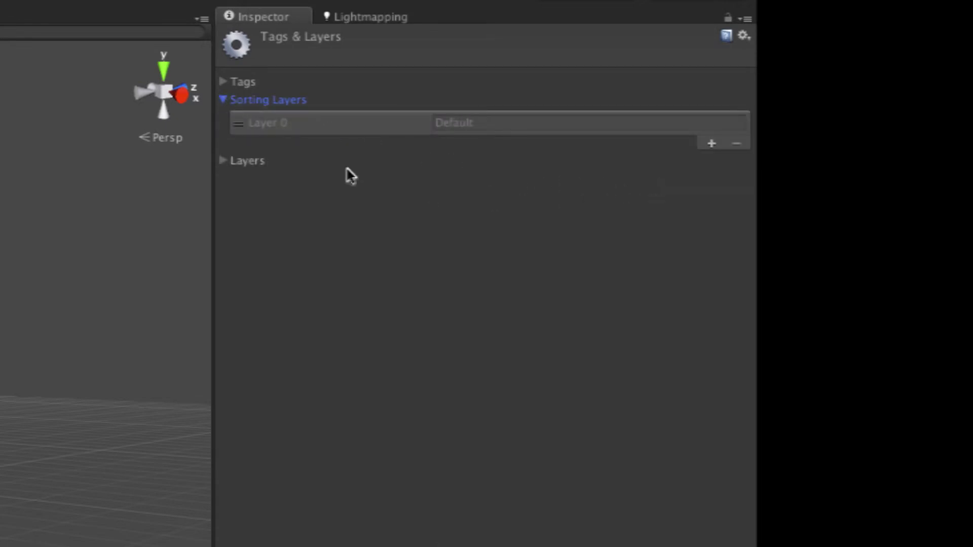
pyautogui.click(711, 146)
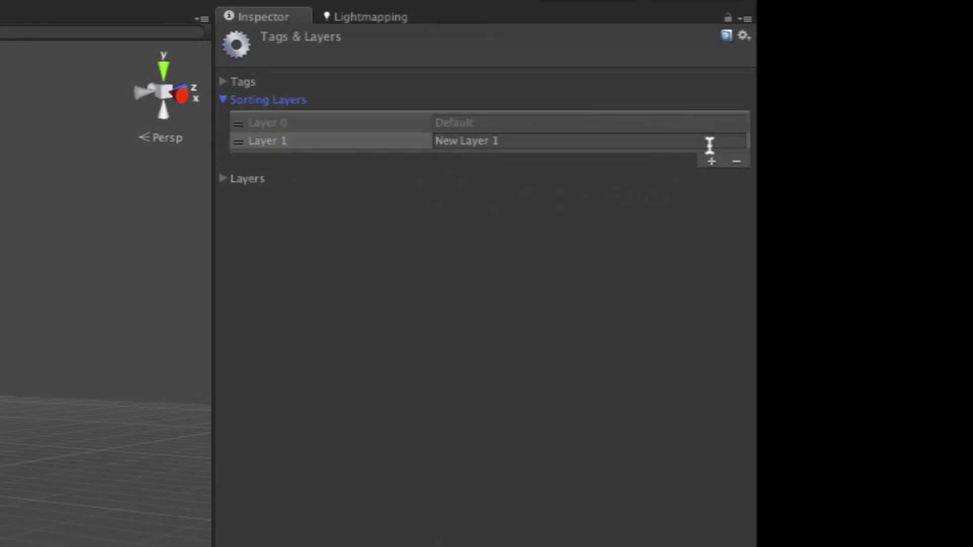
pyautogui.click(439, 141)
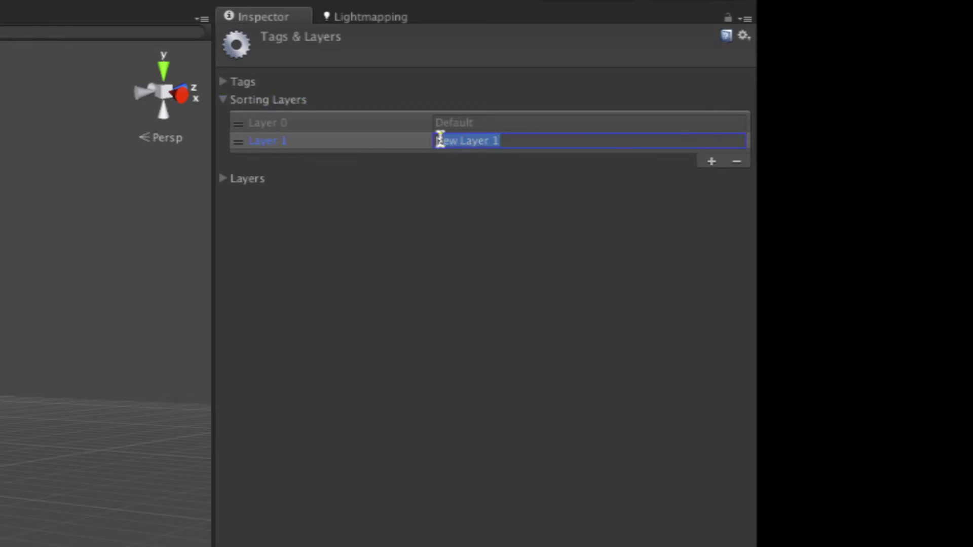
pyautogui.press('BackSpace')
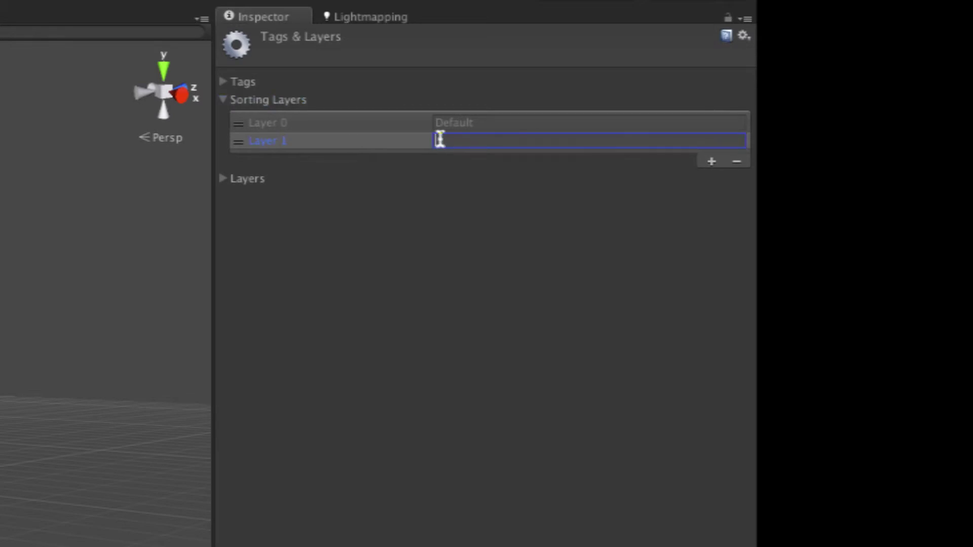
pyautogui.write('Ba')
pyautogui.moveTo(257, 148); pyautogui.dragTo(243, 126)
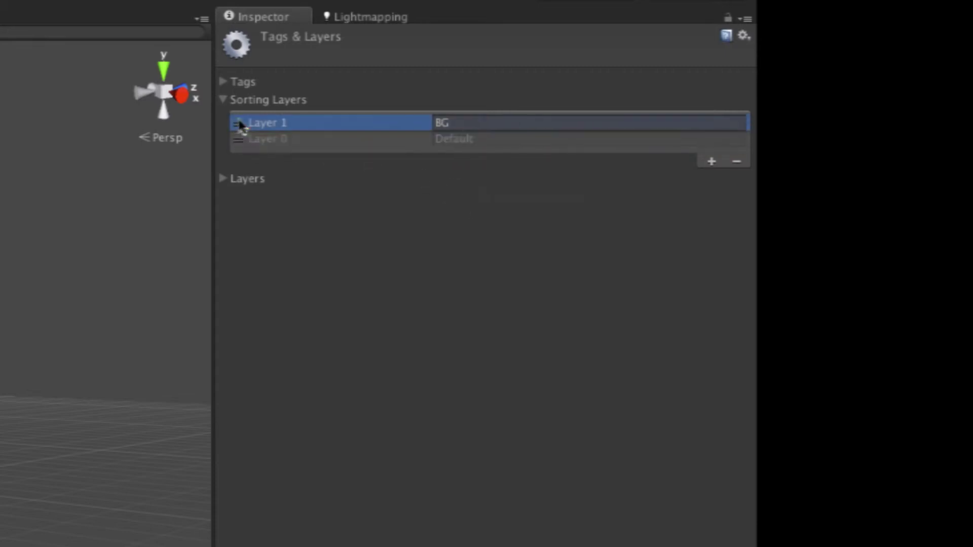
pyautogui.click(224, 99)
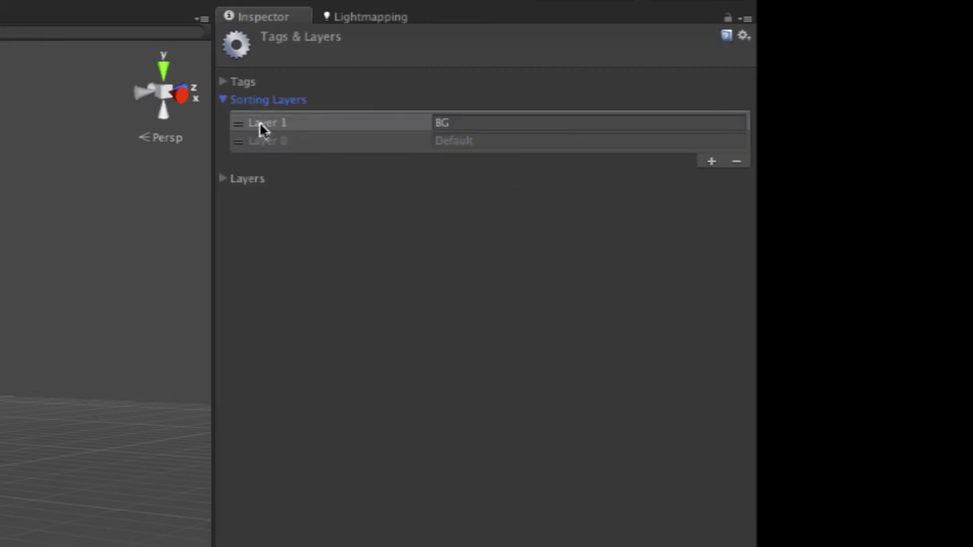
pyautogui.click(711, 161)
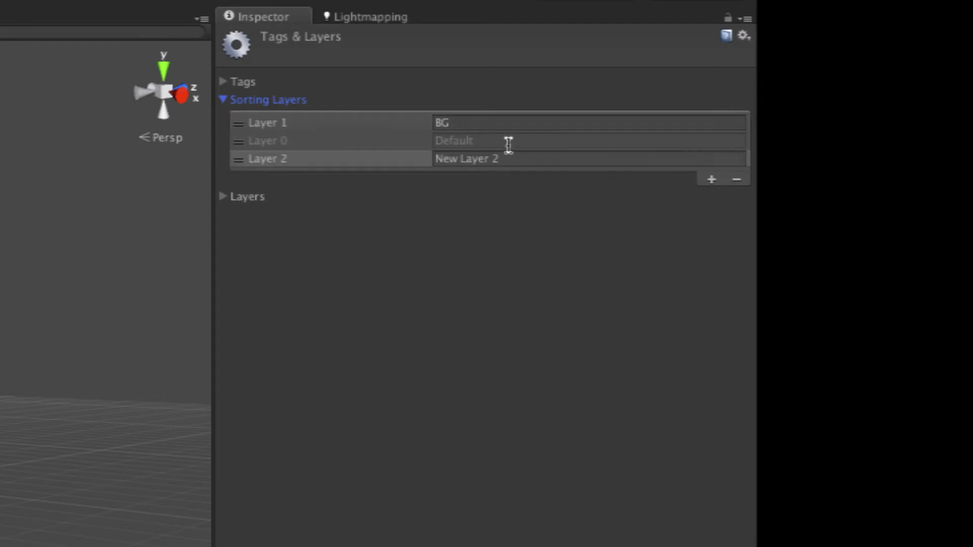
pyautogui.click(527, 158)
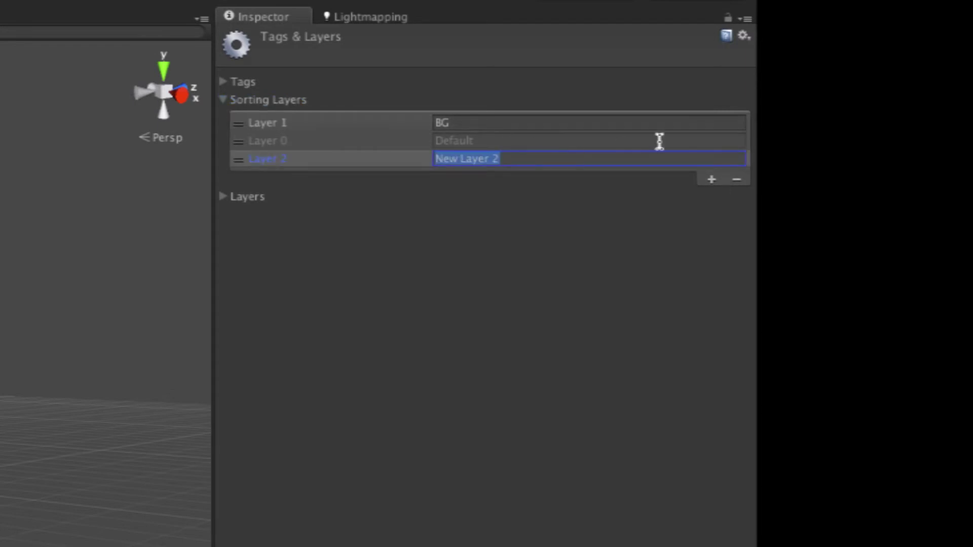
pyautogui.write('FG')
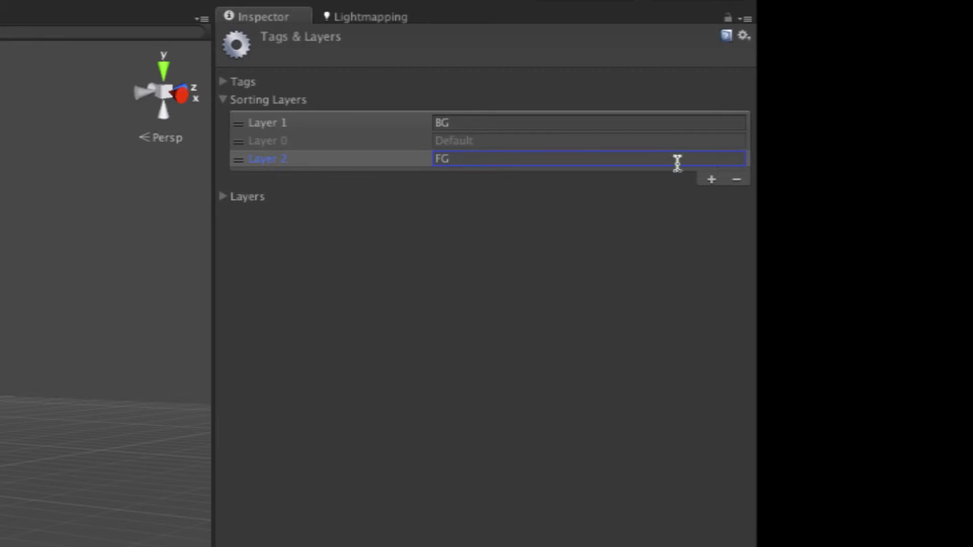
pyautogui.click(711, 180)
pyautogui.click(571, 177)
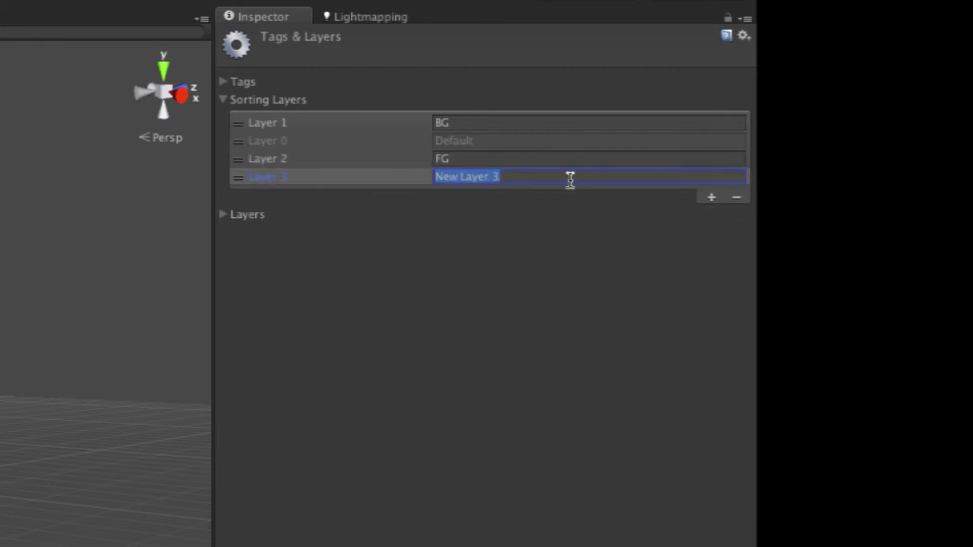
pyautogui.write('Objects')
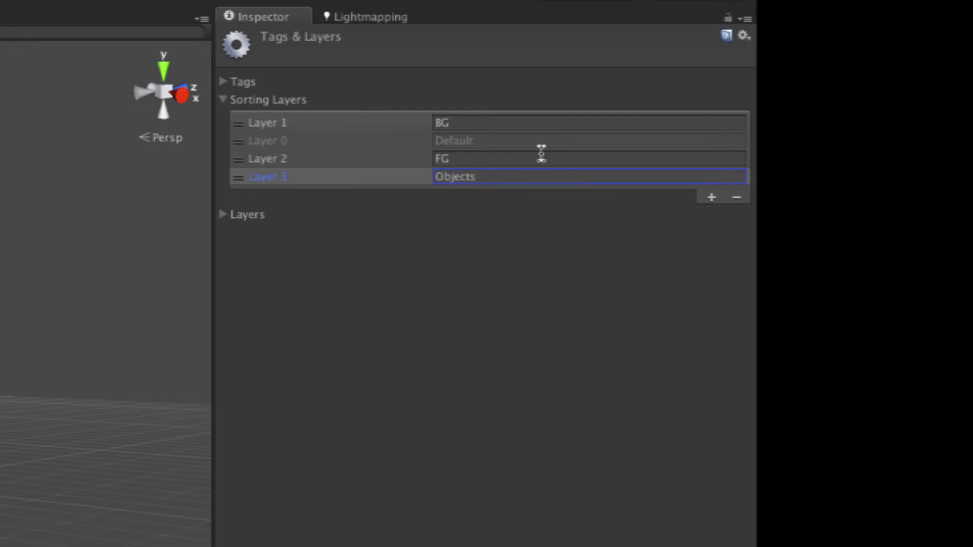
pyautogui.click(524, 320)
pyautogui.click(306, 124)
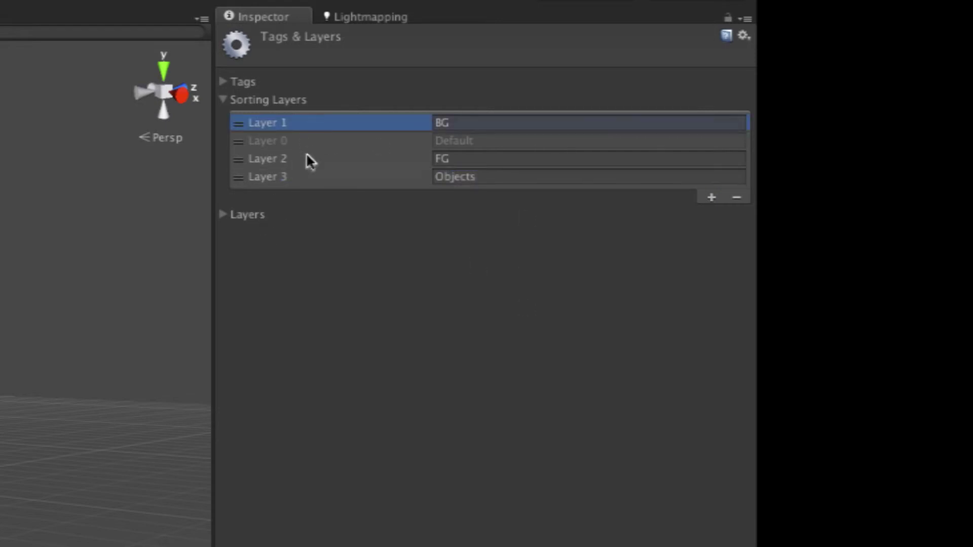
pyautogui.click(306, 159)
pyautogui.click(314, 176)
pyautogui.click(320, 141)
pyautogui.click(309, 178)
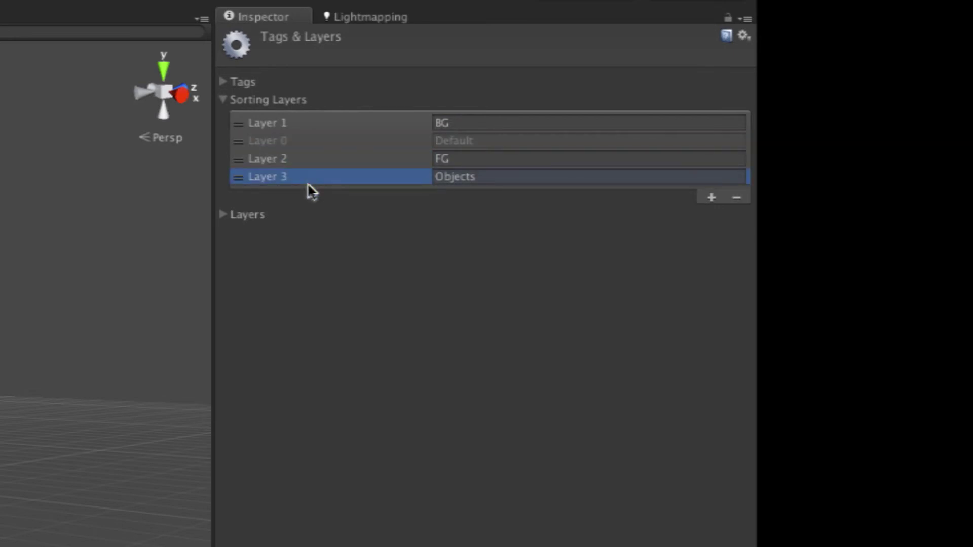
pyautogui.click(736, 198)
pyautogui.click(739, 180)
pyautogui.click(731, 129)
pyautogui.click(737, 163)
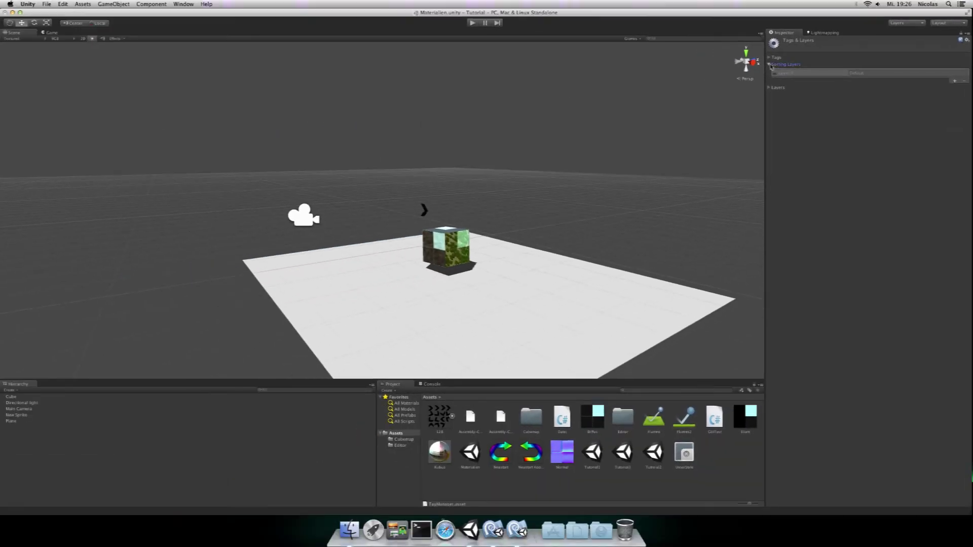
# Step: Fold up the Sorting Layers section and zoom into the Scene view
pyautogui.click(770, 65)
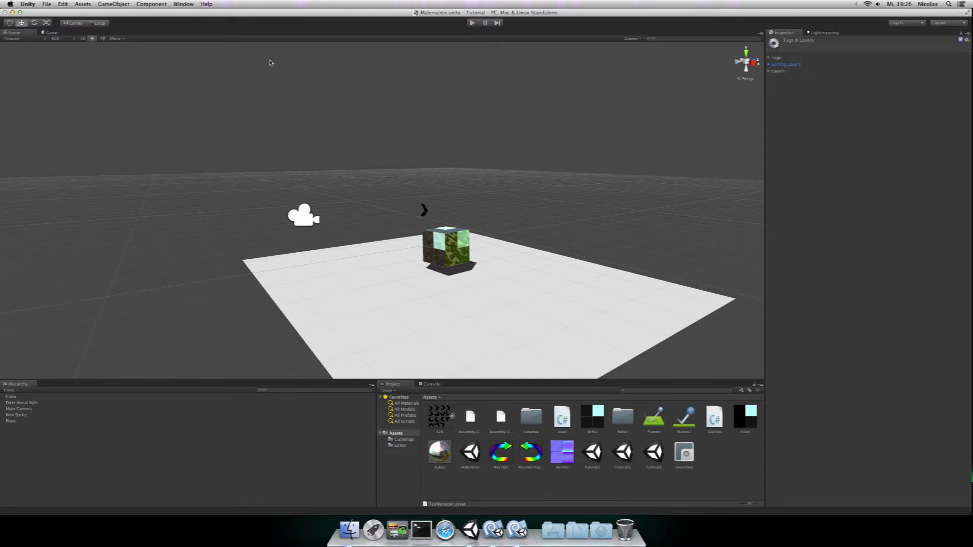
pyautogui.scroll(3, 274, 91)
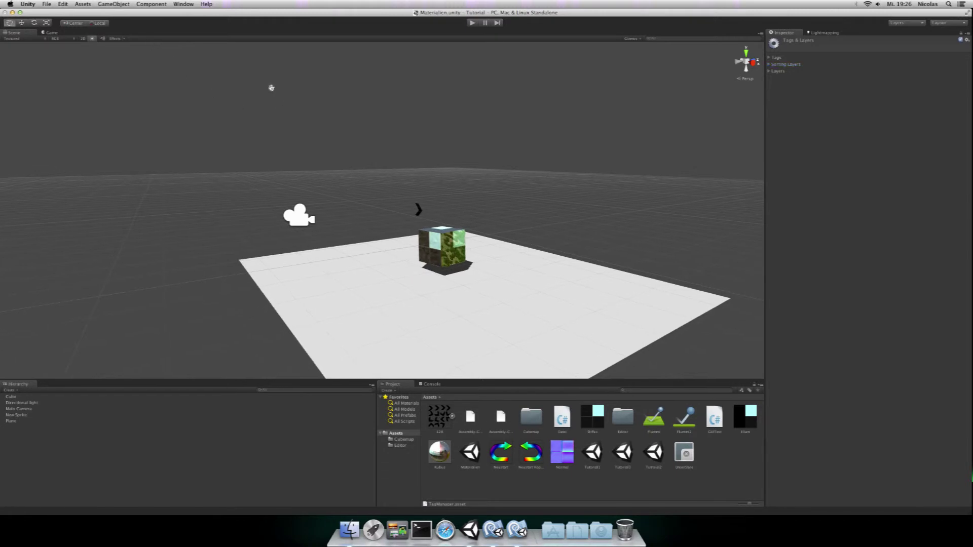
pyautogui.scroll(3, 224, 64)
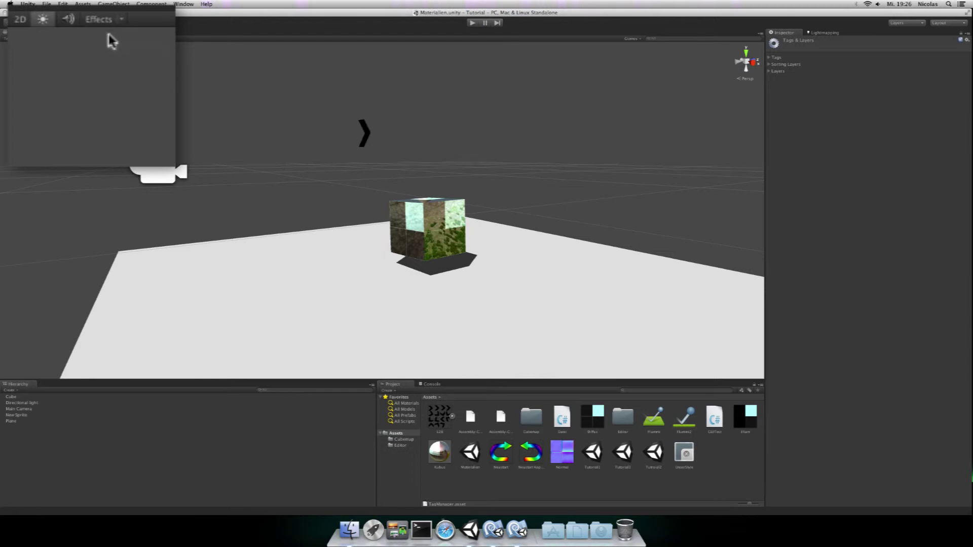
# Step: Enable the Scene view Effects toggle and orbit and zoom around the textured cube
pyautogui.click(96, 24)
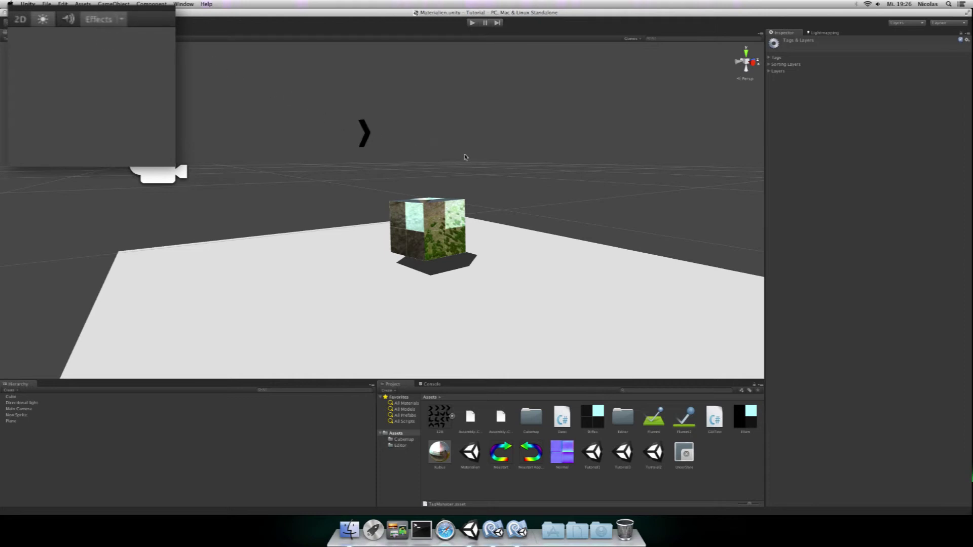
pyautogui.keyDown('alt'); pyautogui.moveTo(529, 159); pyautogui.dragTo(495, 120); pyautogui.keyUp('alt')
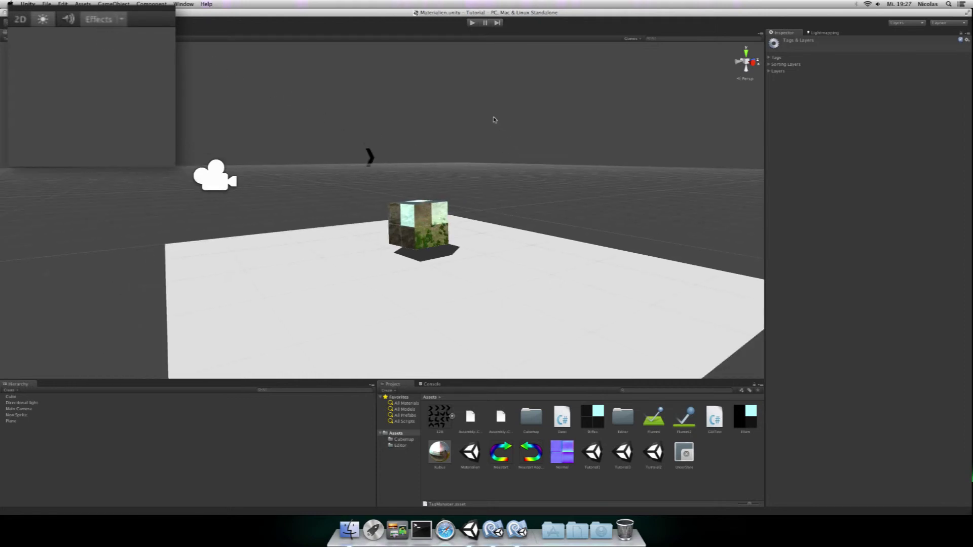
pyautogui.scroll(-5, 487, 118)
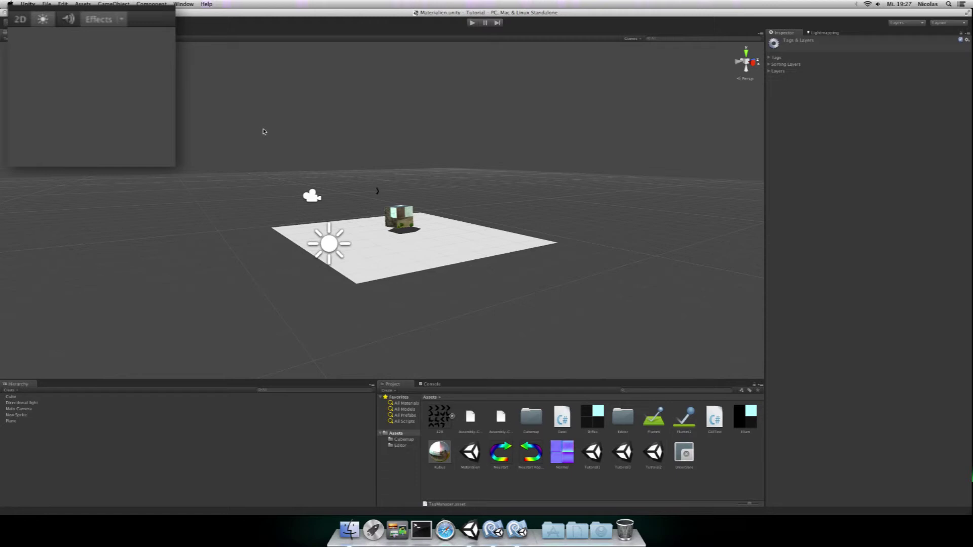
pyautogui.scroll(3, 386, 123)
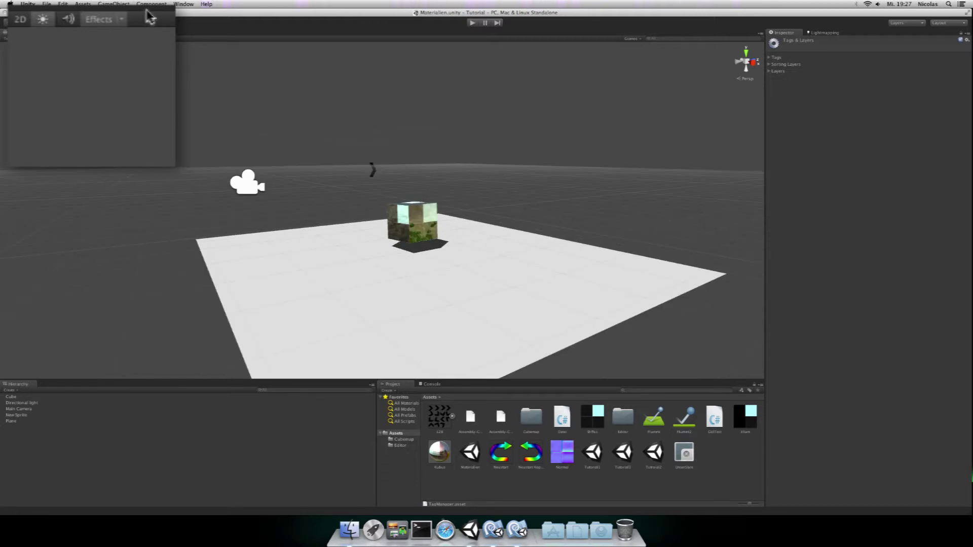
# Step: Toggle Animated Materials, Flares, Fog and Skybox off and back on in the Effects list
pyautogui.click(123, 22)
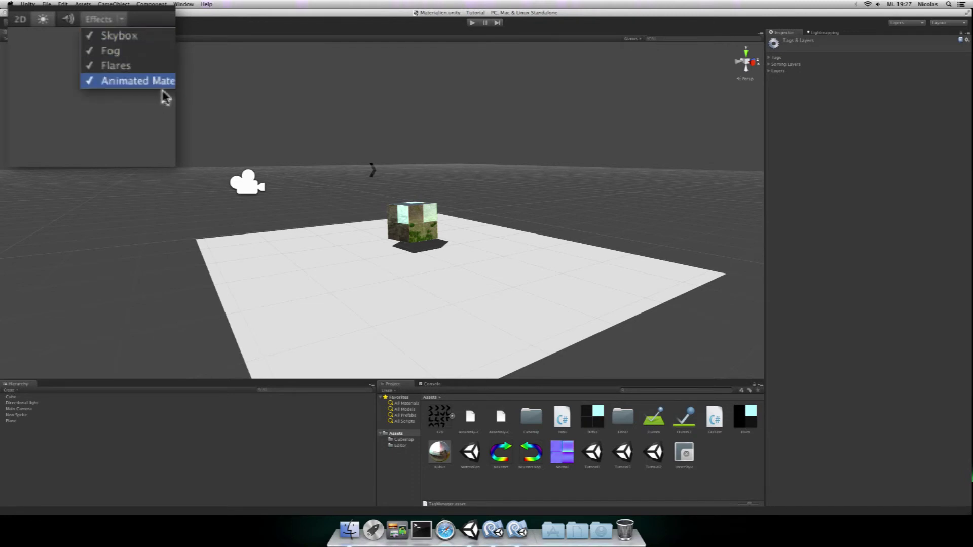
pyautogui.click(146, 38)
pyautogui.click(120, 51)
pyautogui.click(120, 66)
pyautogui.click(119, 82)
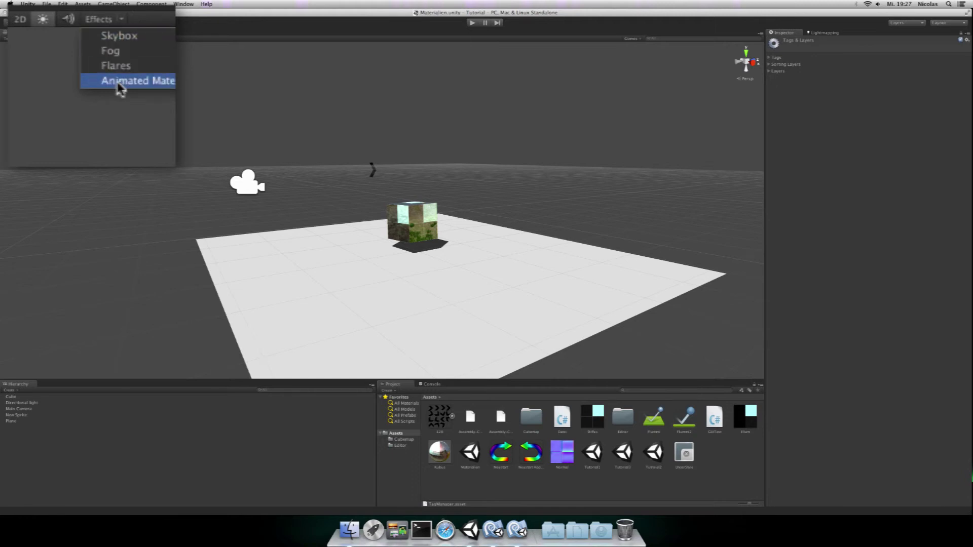
pyautogui.click(119, 81)
pyautogui.click(120, 66)
pyautogui.click(115, 50)
pyautogui.click(161, 17)
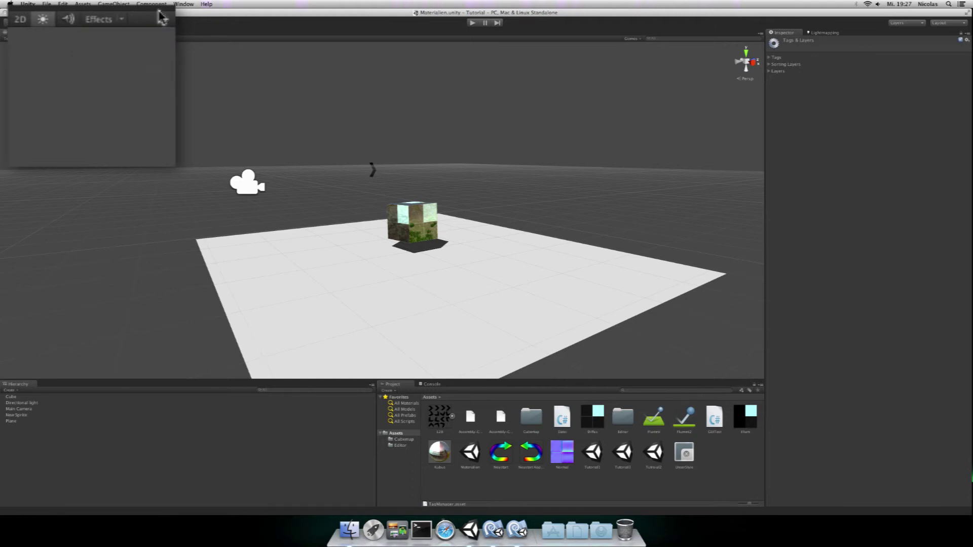
# Step: Turn off Fog and Animated Materials, then clear the Inspector
pyautogui.click(123, 20)
pyautogui.click(124, 52)
pyautogui.click(120, 82)
pyautogui.click(142, 13)
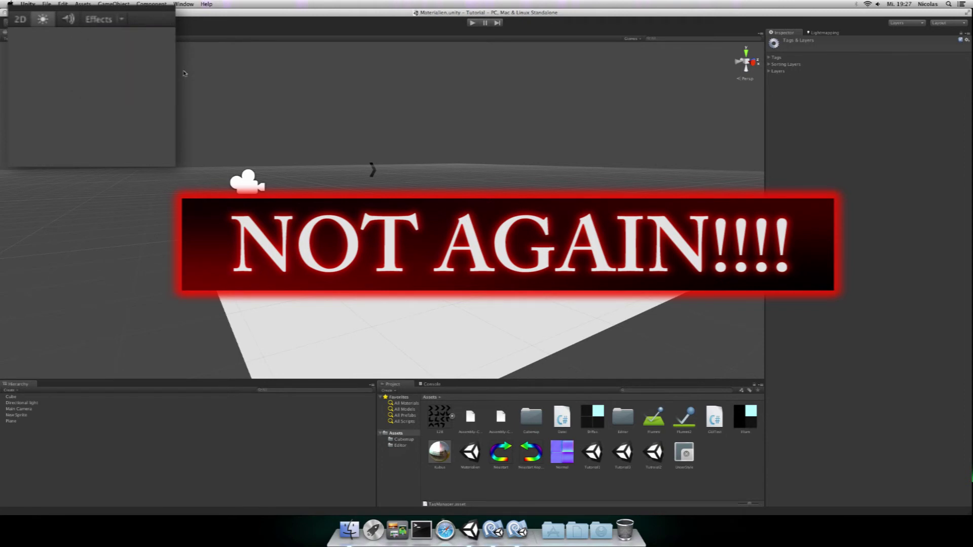
pyautogui.click(312, 195)
# Step: Re-enable scene effects with Skybox and Fog both unchecked
pyautogui.click(99, 22)
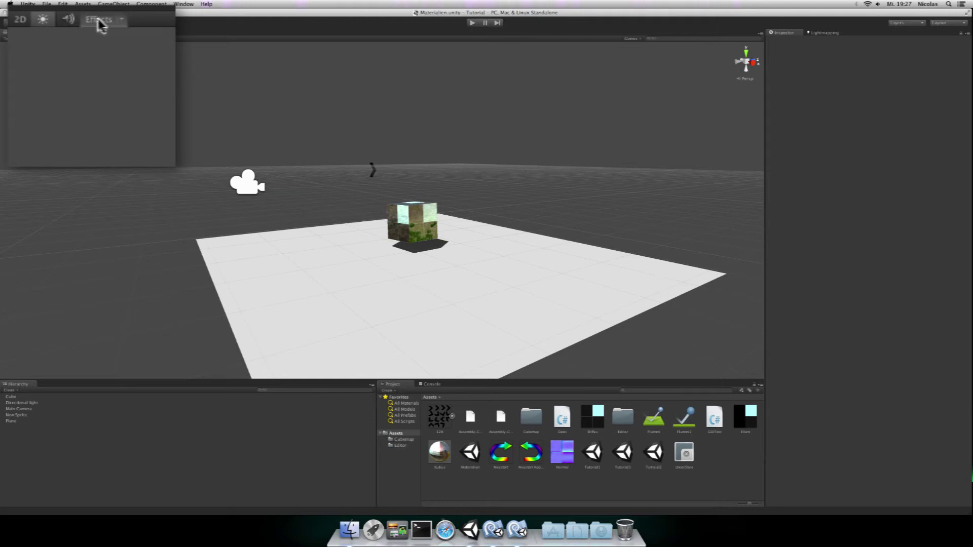
pyautogui.click(121, 20)
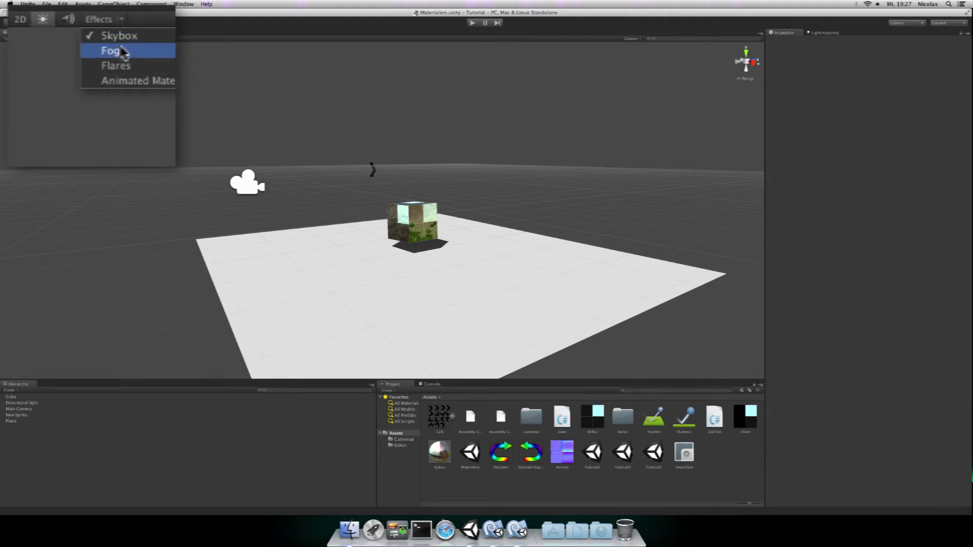
pyautogui.click(122, 51)
pyautogui.click(122, 36)
pyautogui.click(124, 50)
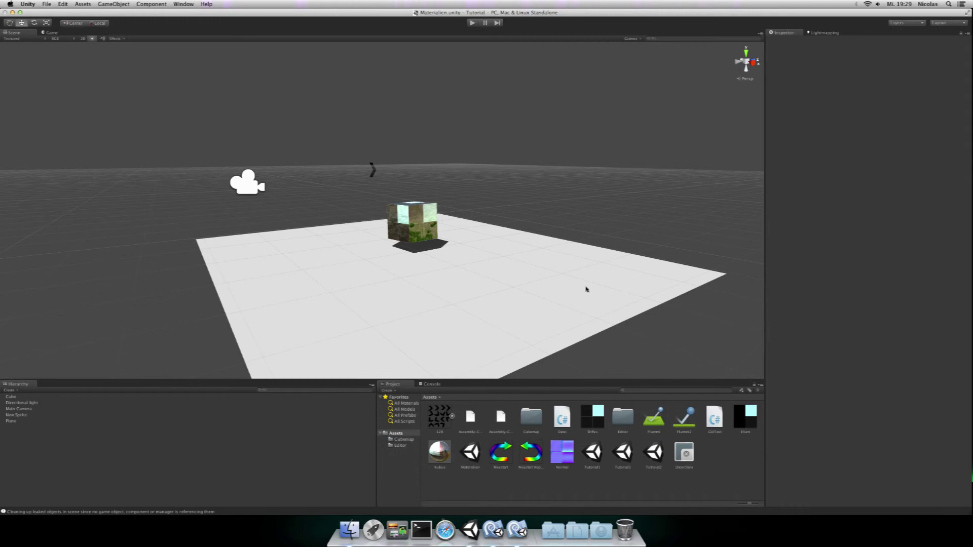
pyautogui.press('super+Tab')
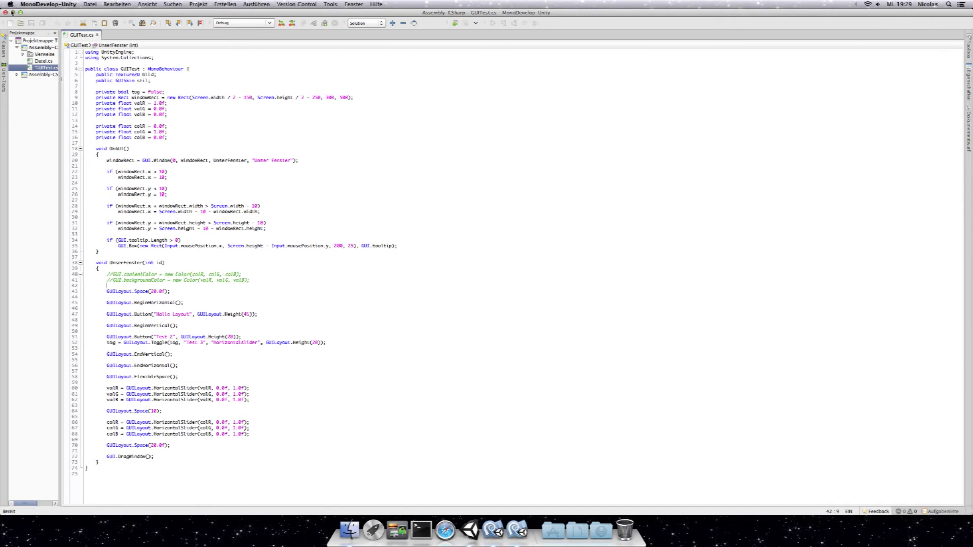
# Step: Minimize the old MonoDevelop window to reveal the newer one showing GUITest.cs
pyautogui.click(13, 12)
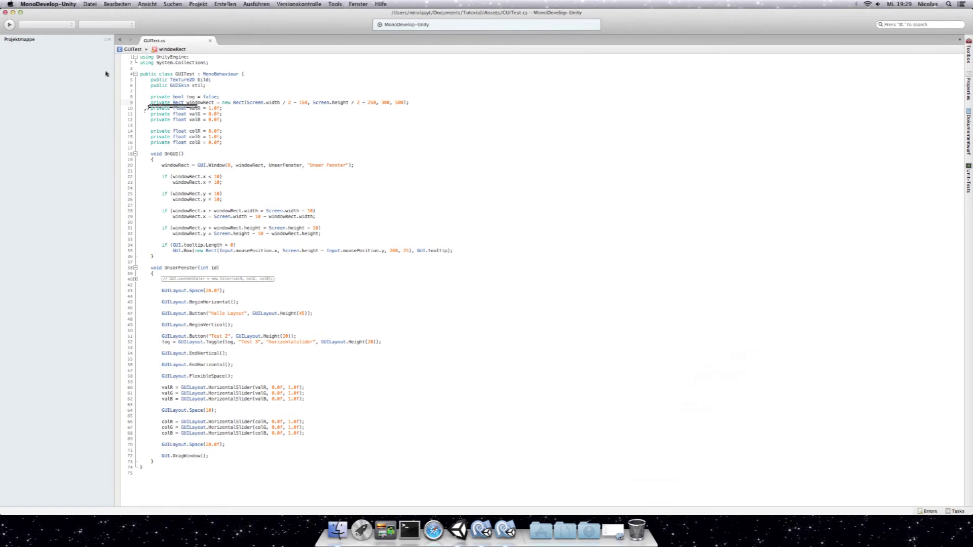
pyautogui.click(58, 4)
pyautogui.click(40, 12)
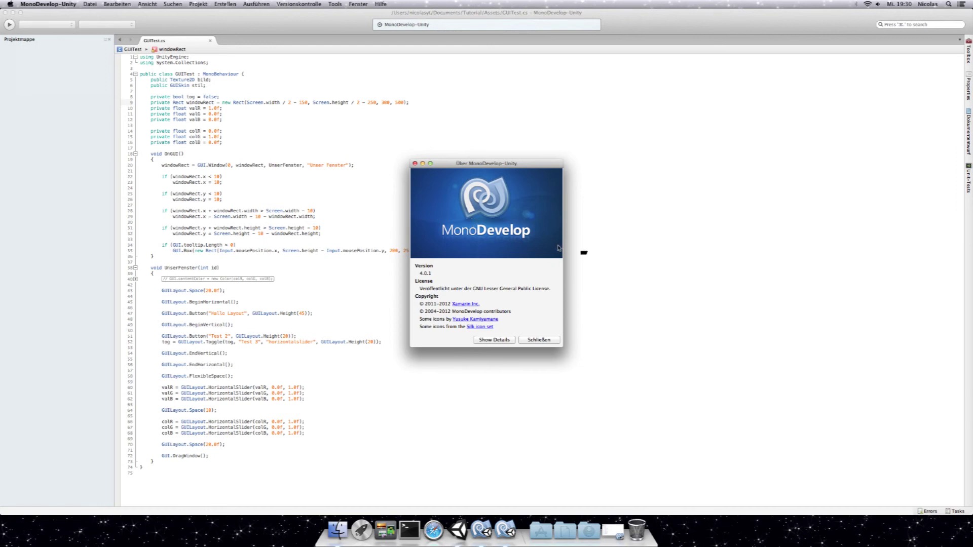
pyautogui.click(541, 340)
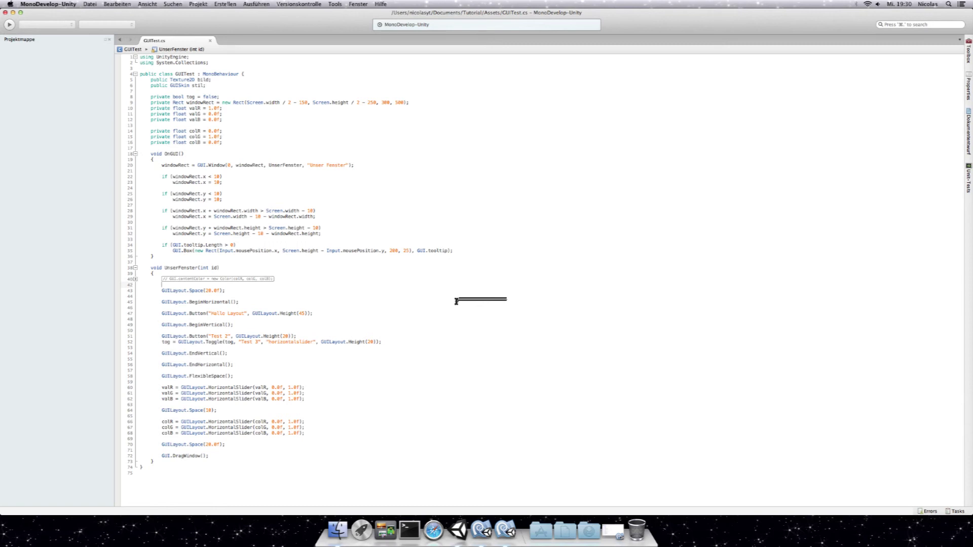
pyautogui.click(613, 538)
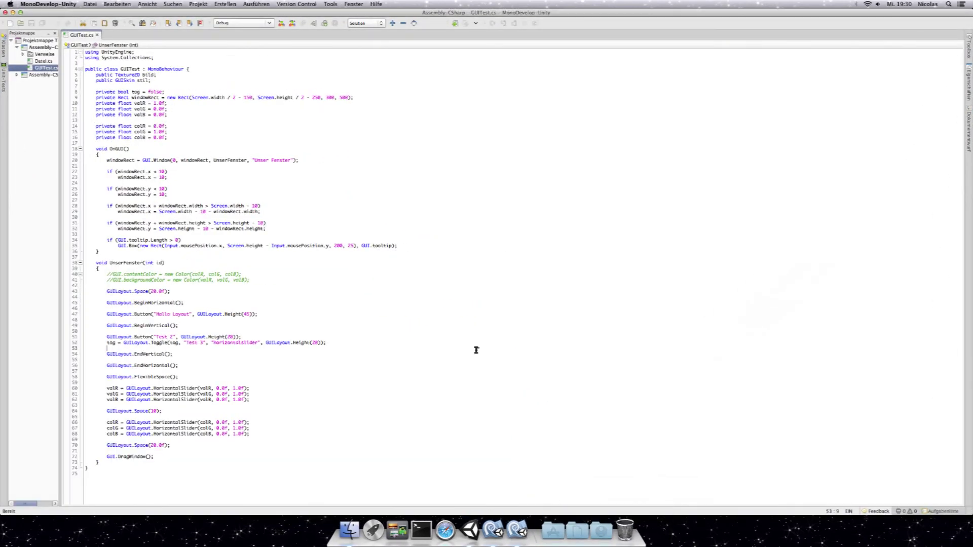
pyautogui.click(12, 12)
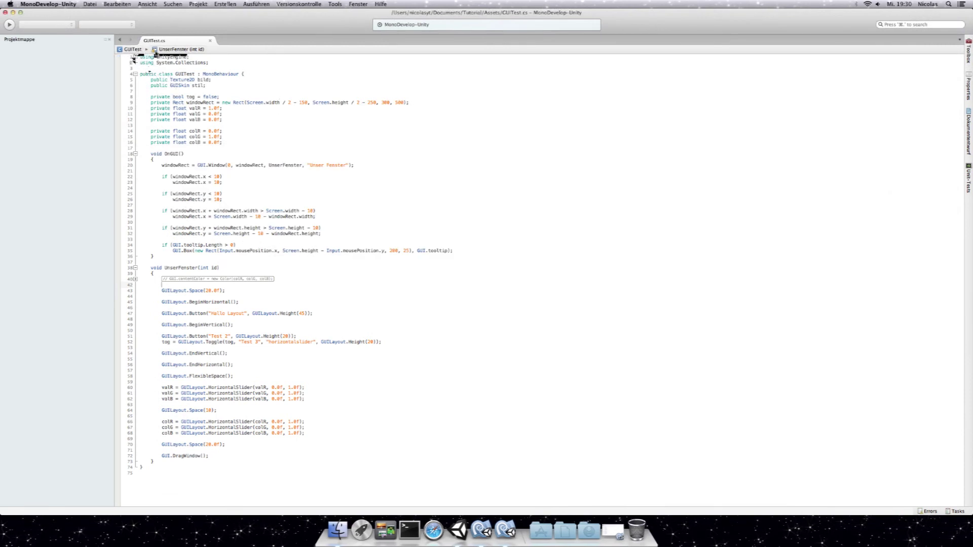
pyautogui.click(172, 49)
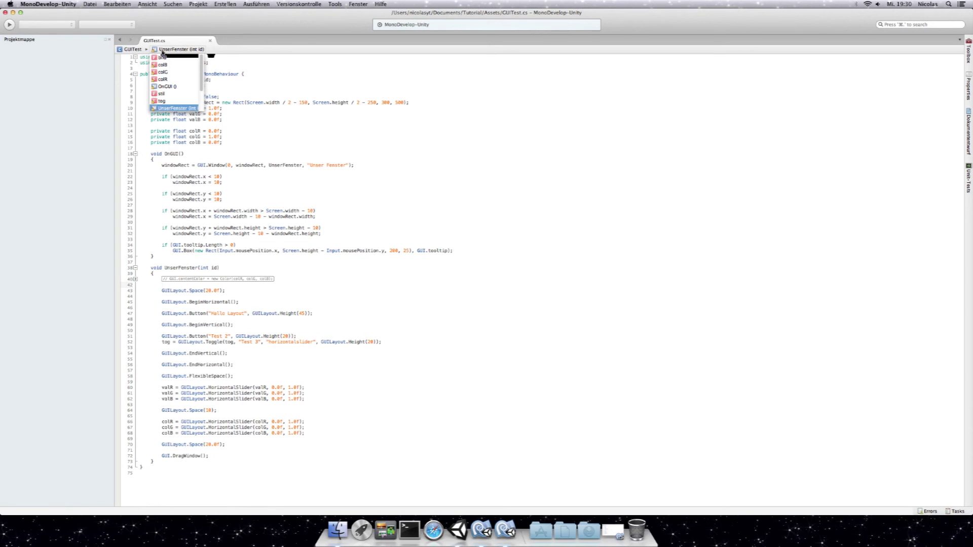
pyautogui.click(213, 106)
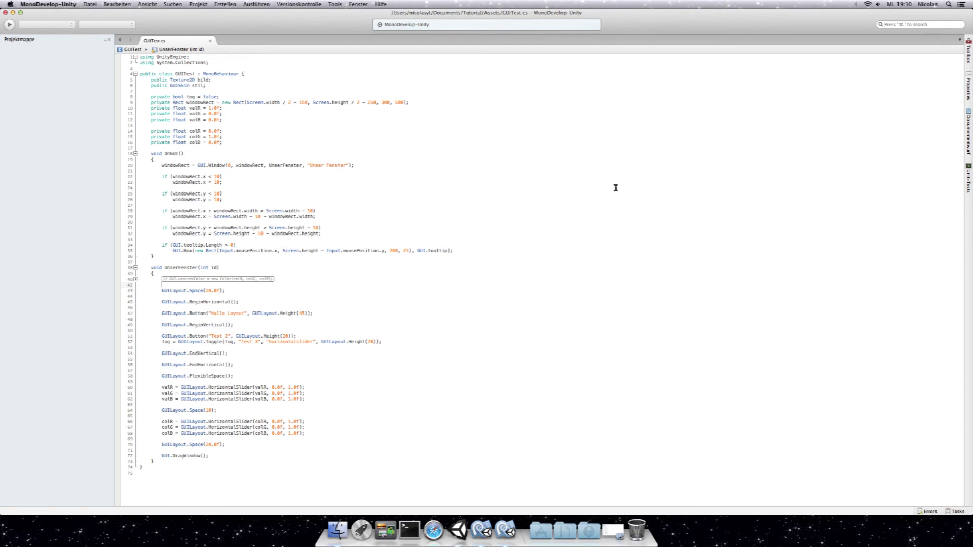
pyautogui.doubleClick(17, 41)
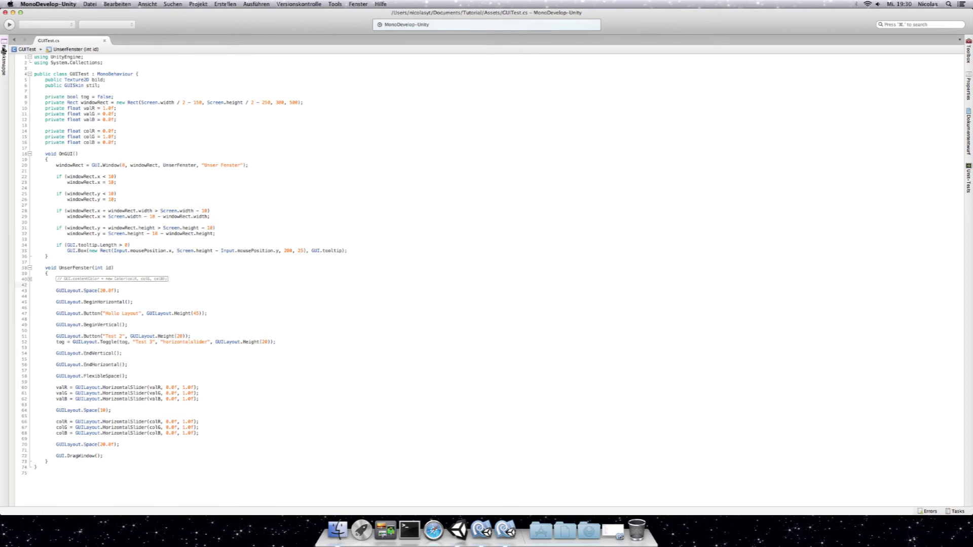
pyautogui.moveTo(4, 63)
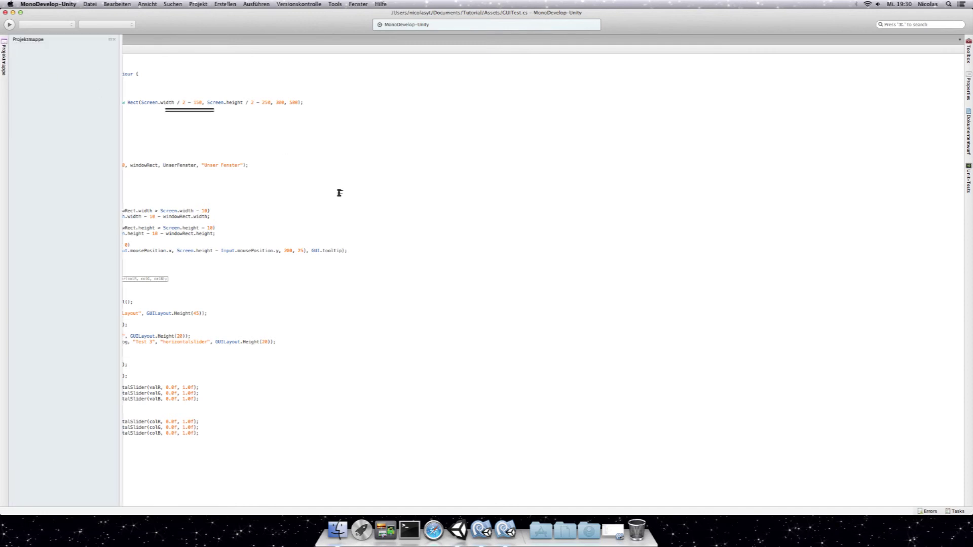
pyautogui.click(109, 40)
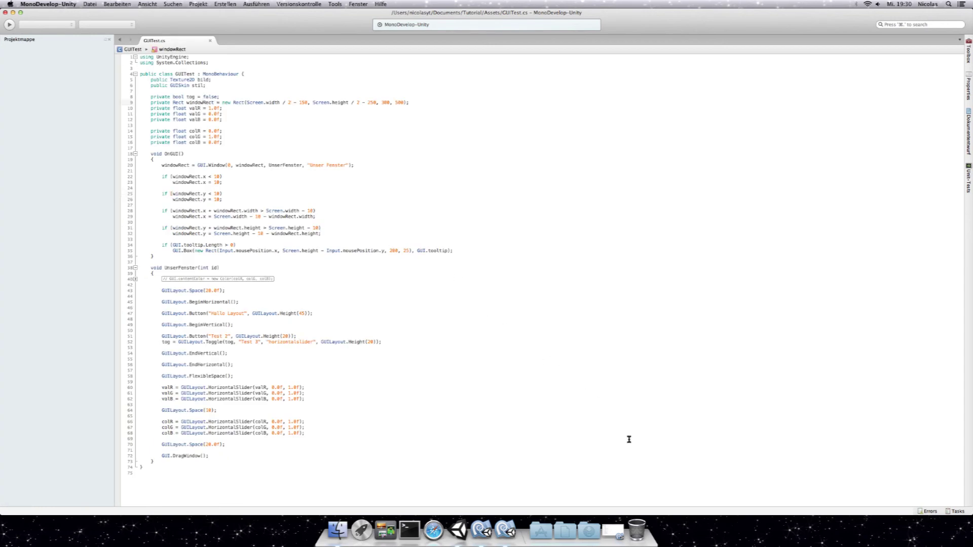
pyautogui.click(616, 526)
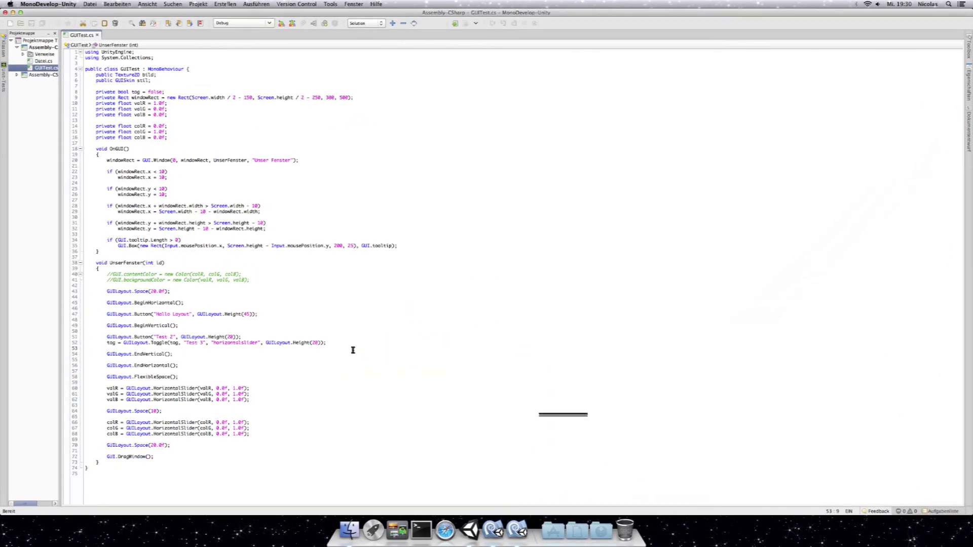
pyautogui.click(321, 332)
pyautogui.click(13, 12)
pyautogui.click(268, 136)
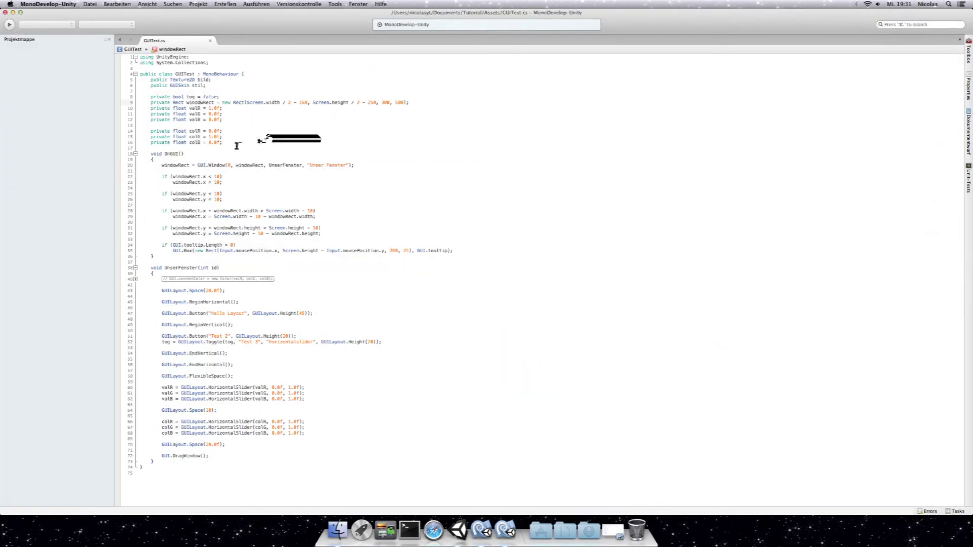
pyautogui.click(192, 255)
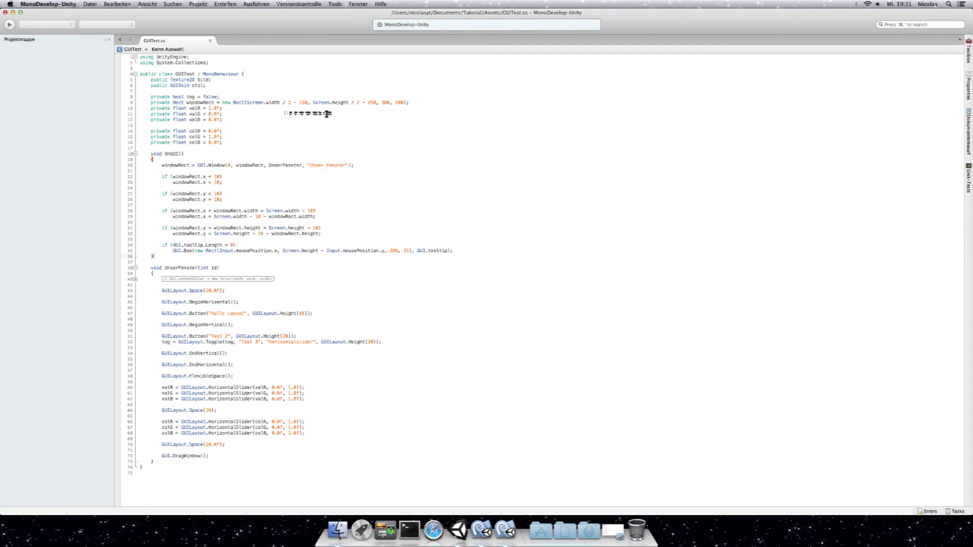
pyautogui.moveTo(237, 69); pyautogui.dragTo(280, 222)
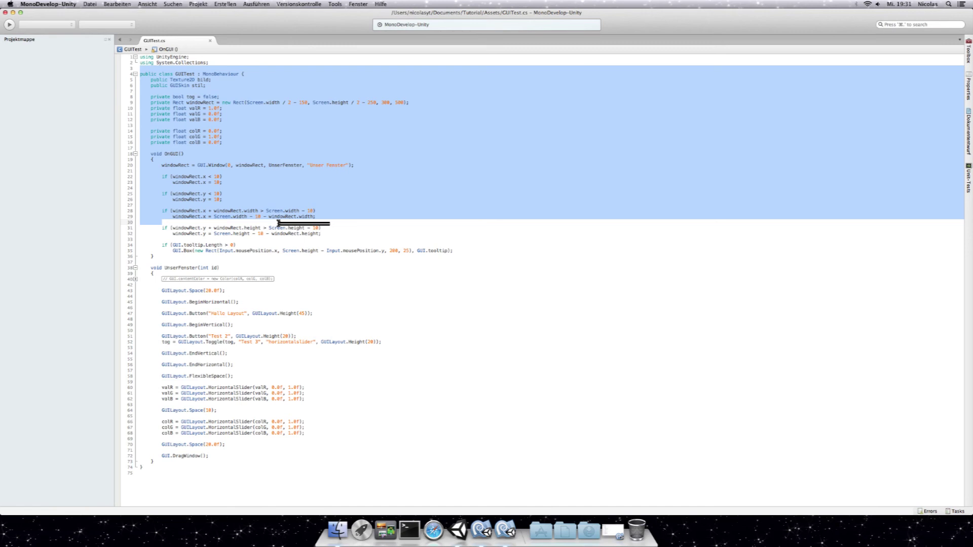
pyautogui.click(277, 222)
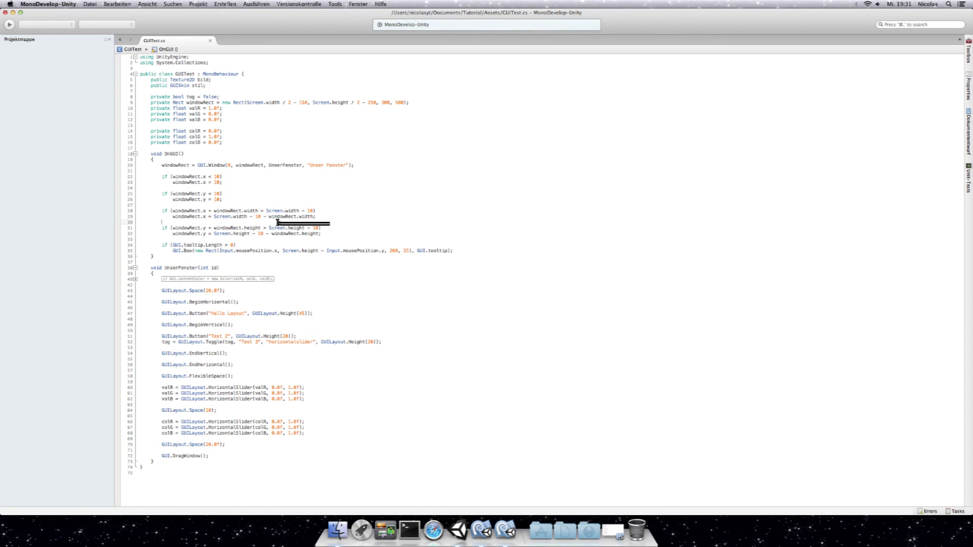
pyautogui.click(90, 4)
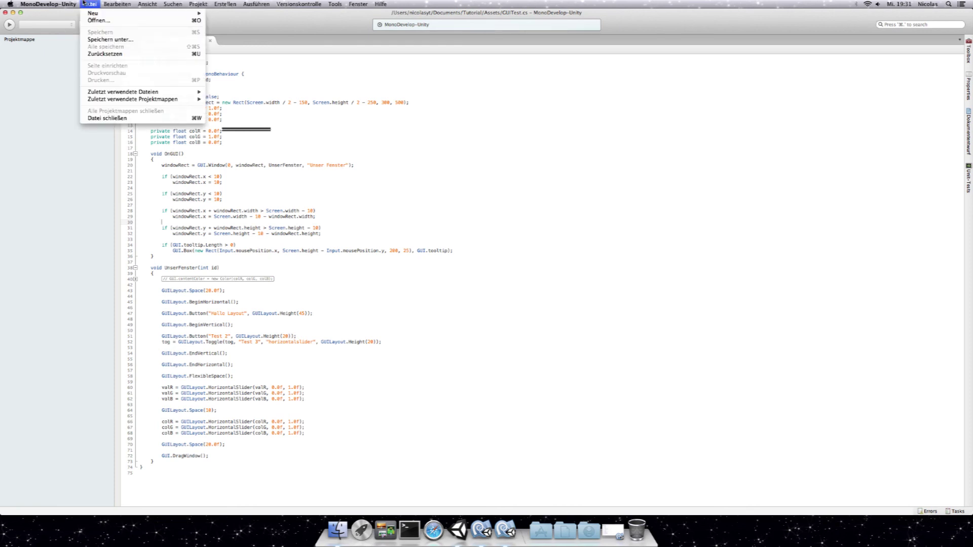
pyautogui.click(51, 24)
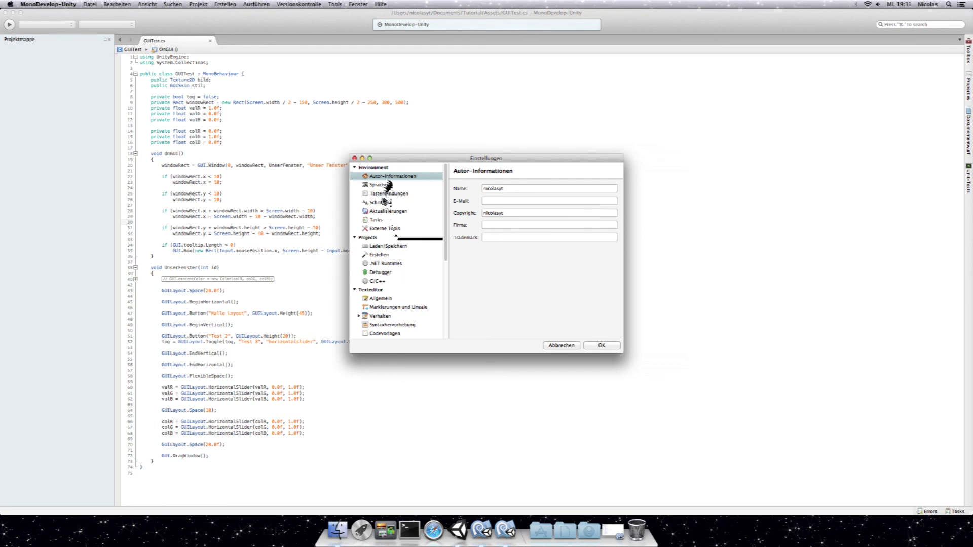
pyautogui.click(385, 325)
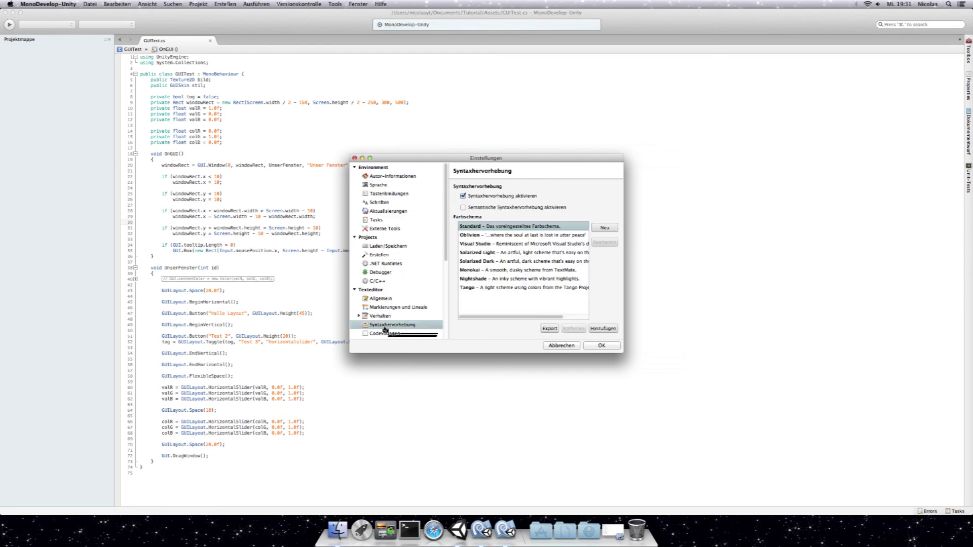
pyautogui.click(474, 236)
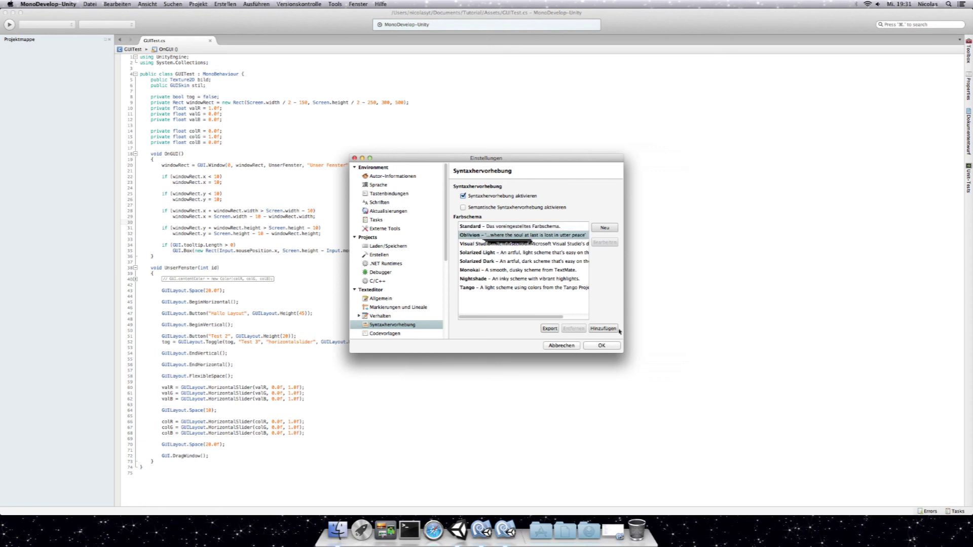
pyautogui.click(599, 345)
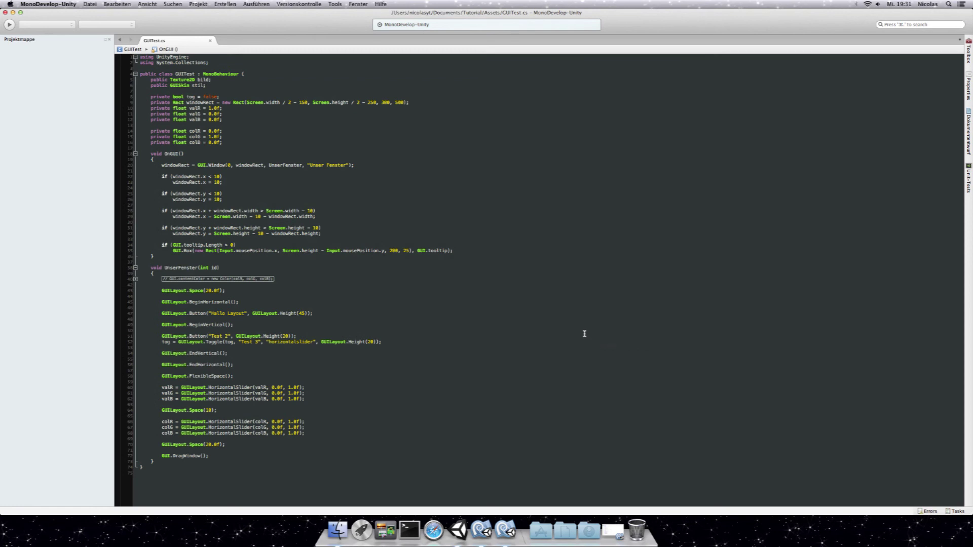
pyautogui.click(64, 2)
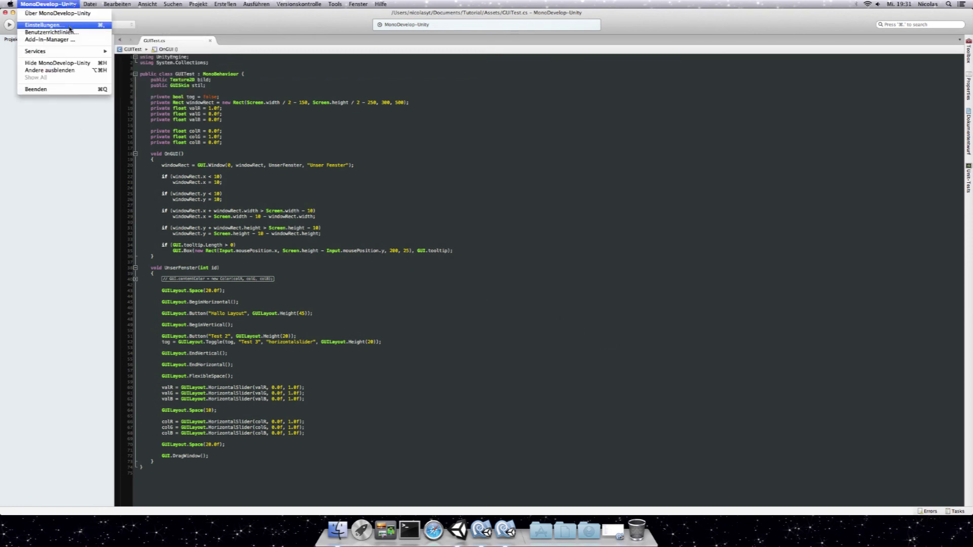
pyautogui.click(69, 29)
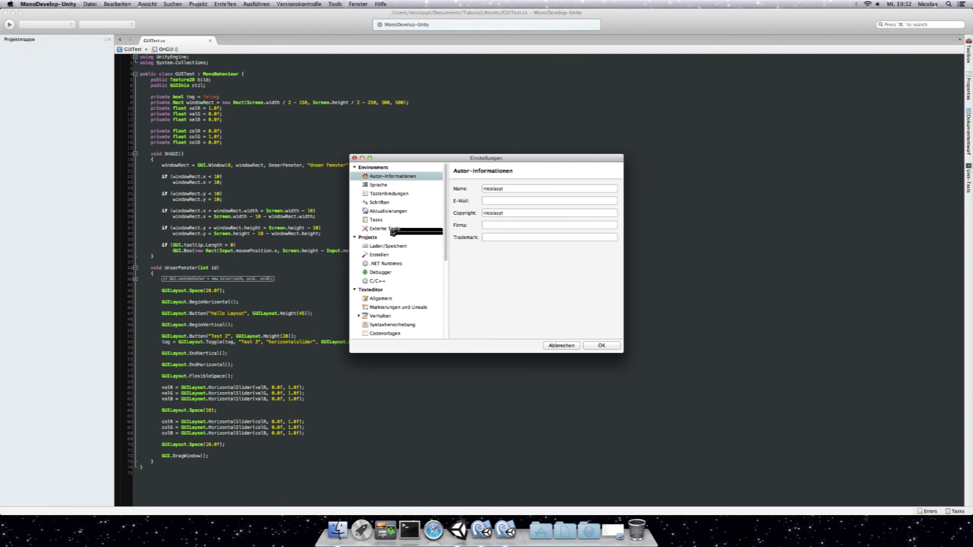
pyautogui.click(384, 335)
pyautogui.click(392, 324)
pyautogui.click(480, 227)
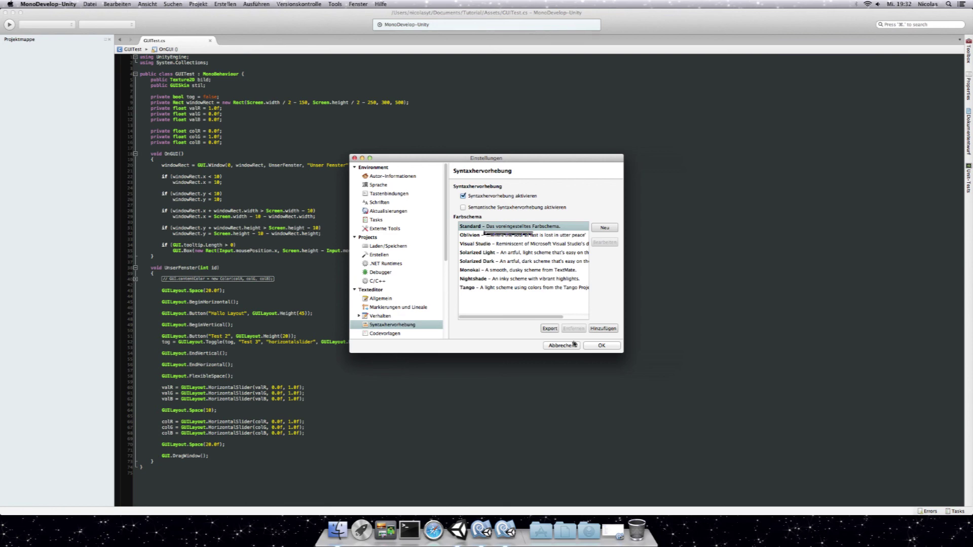
pyautogui.click(600, 345)
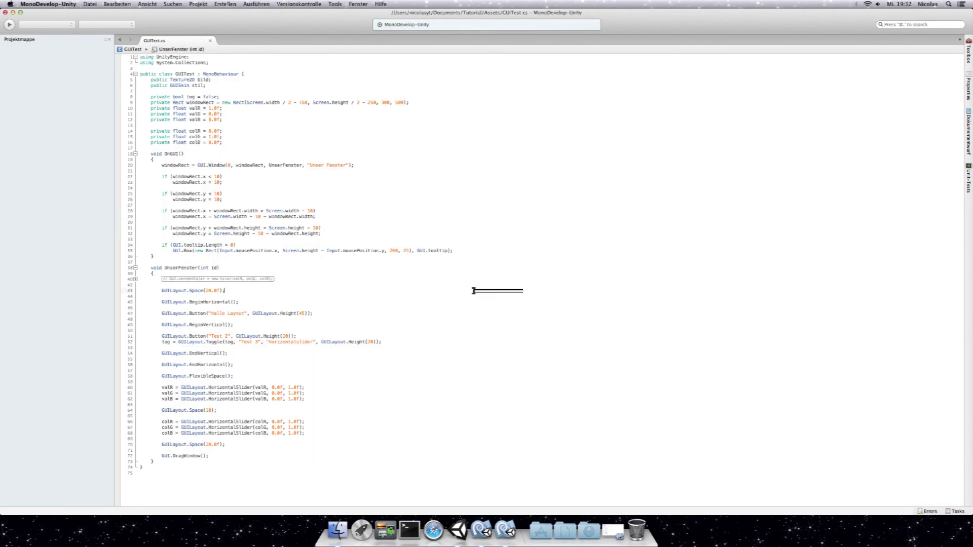
# Step: Restore the old MonoDevelop window from the Dock and put the caret at the end of line 28
pyautogui.click(571, 507)
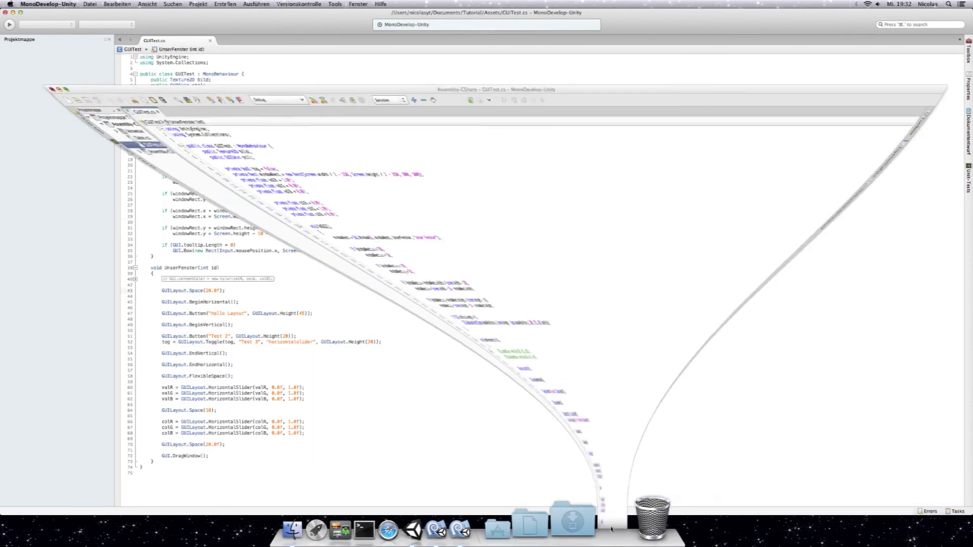
pyautogui.click(460, 208)
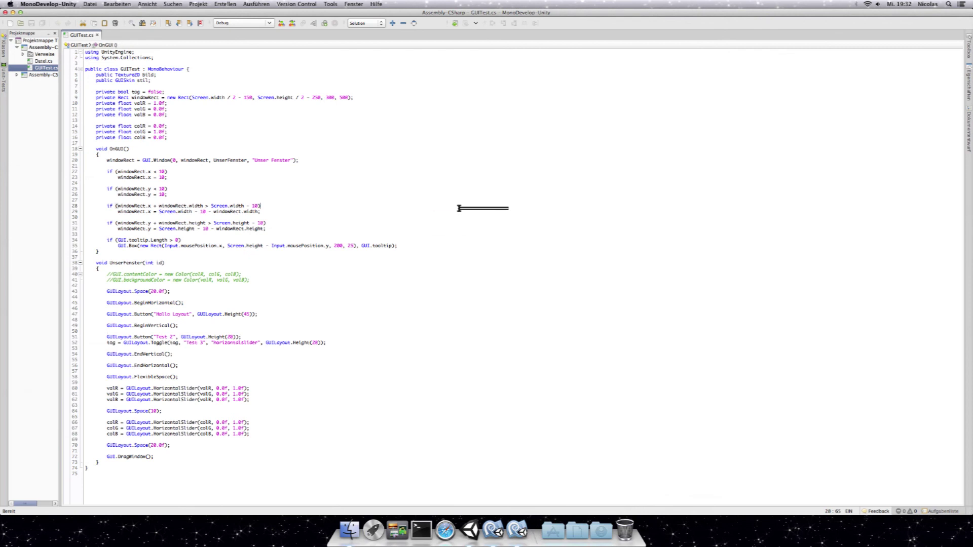